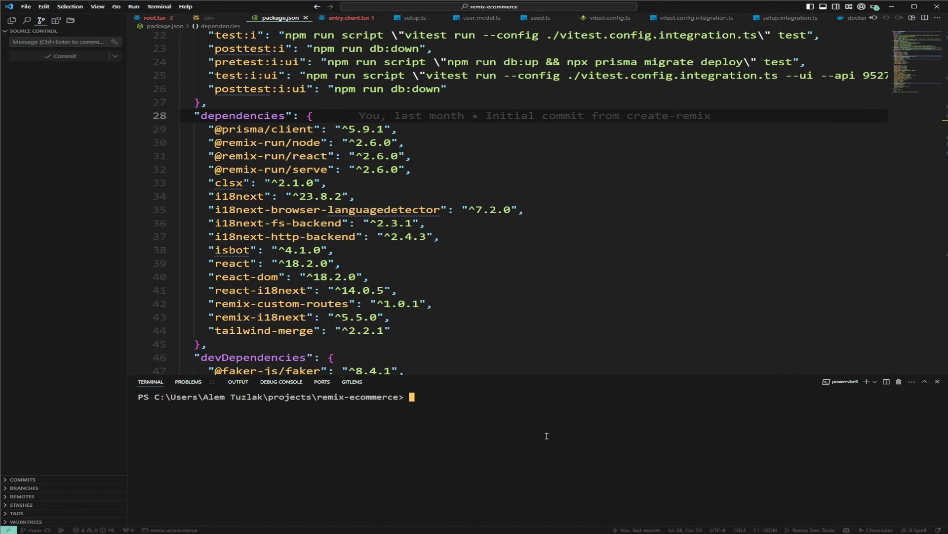
pyautogui.write('npm i ')
pyautogui.write('remix')
pyautogui.write('-i18next')
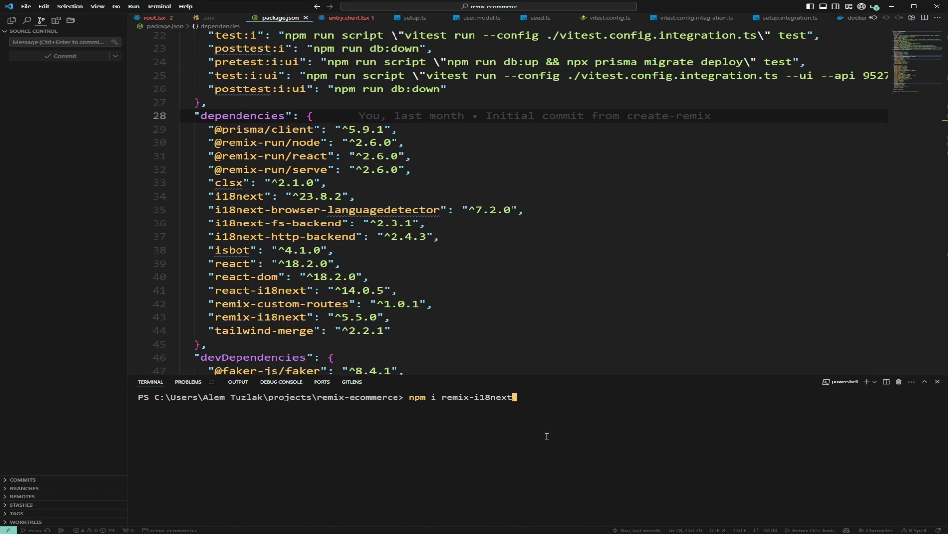
pyautogui.write('@latest')
# Install remix-i18next@latest and confirm package.json now lists it at ^6.0.1.
pyautogui.press('Return')
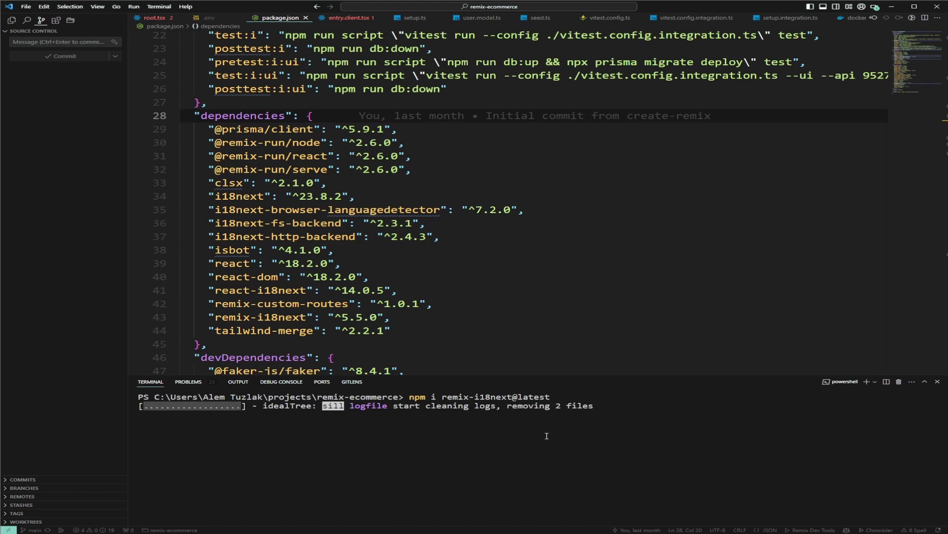
pyautogui.moveTo(207, 315); pyautogui.dragTo(391, 317)
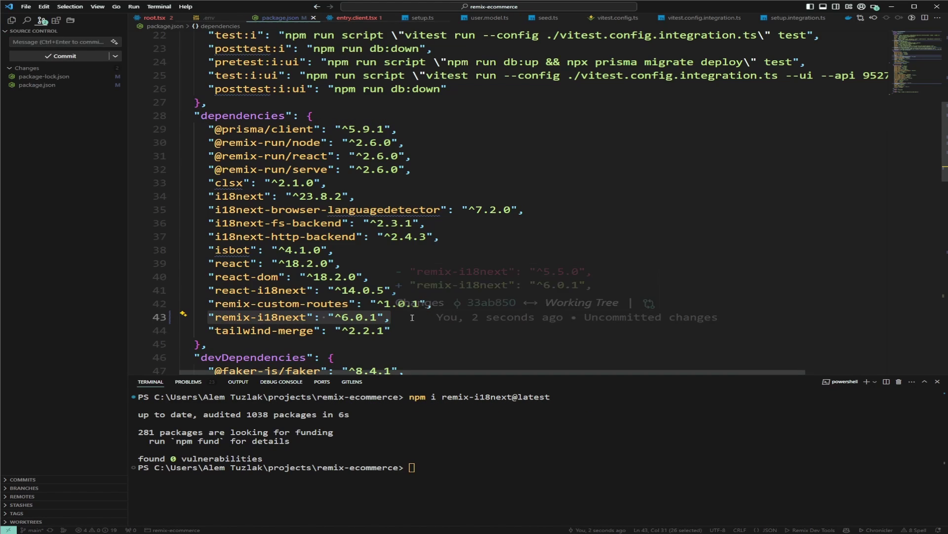
pyautogui.click(349, 331)
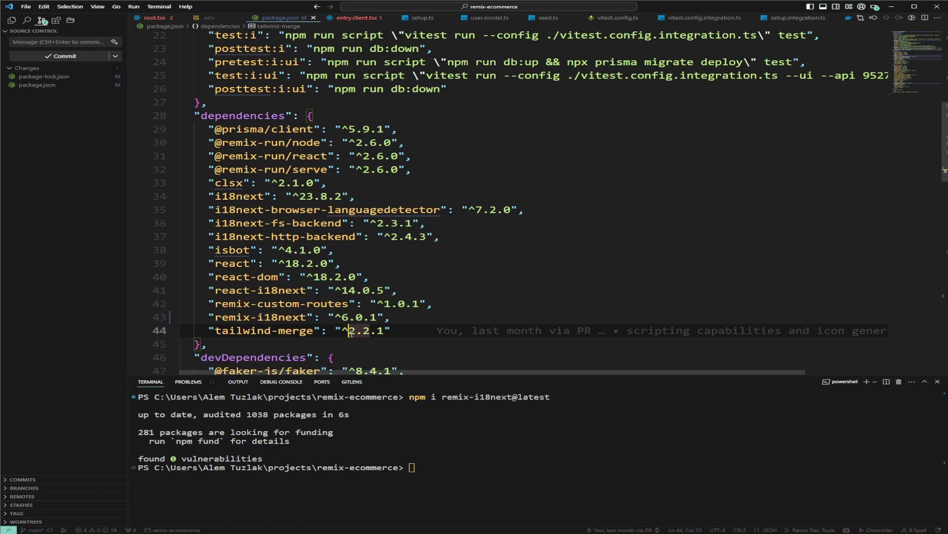
pyautogui.click(389, 182)
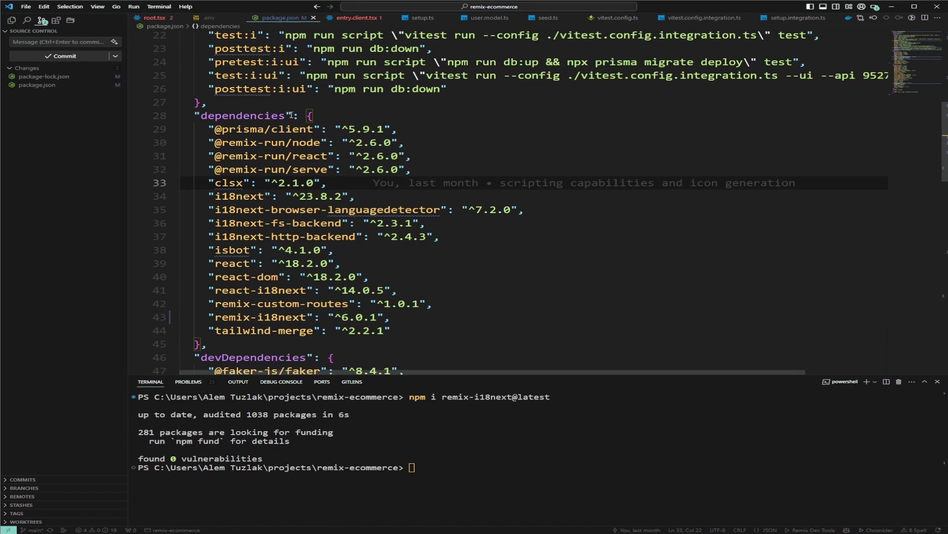
pyautogui.click(387, 129)
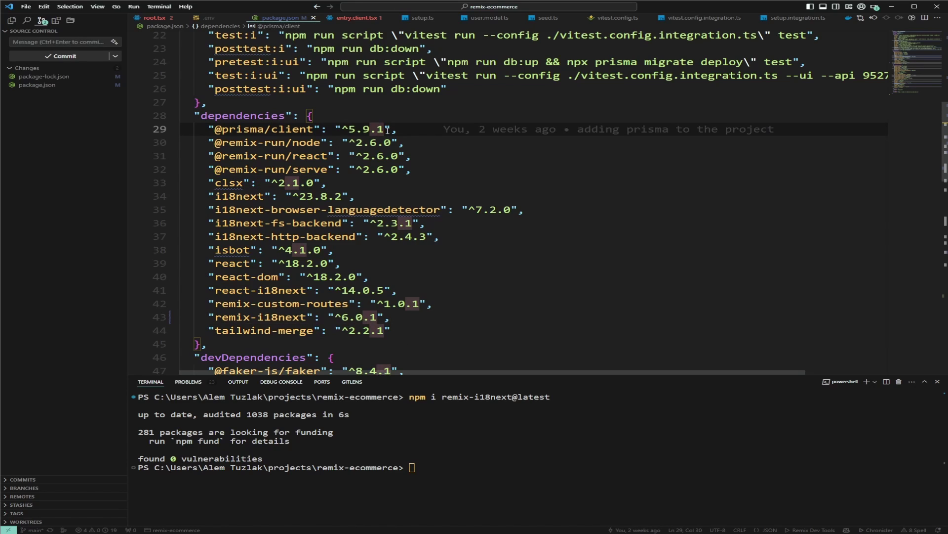
# Change the remix-i18next import in i18n.server.ts to 'remix-i18next/server'.
pyautogui.hotkey('ctrl', 'p')
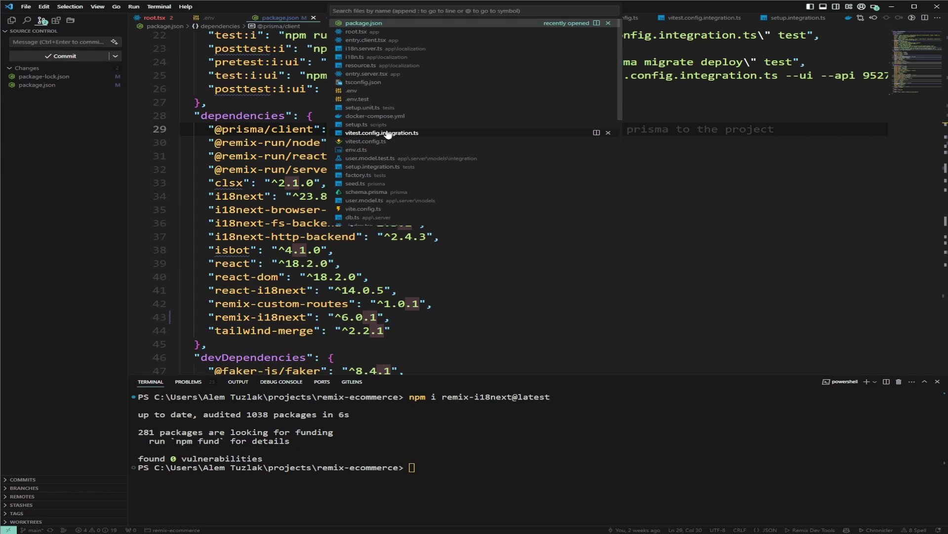
pyautogui.press('Down')
pyautogui.press('Down')
pyautogui.press('Down')
pyautogui.press('Return')
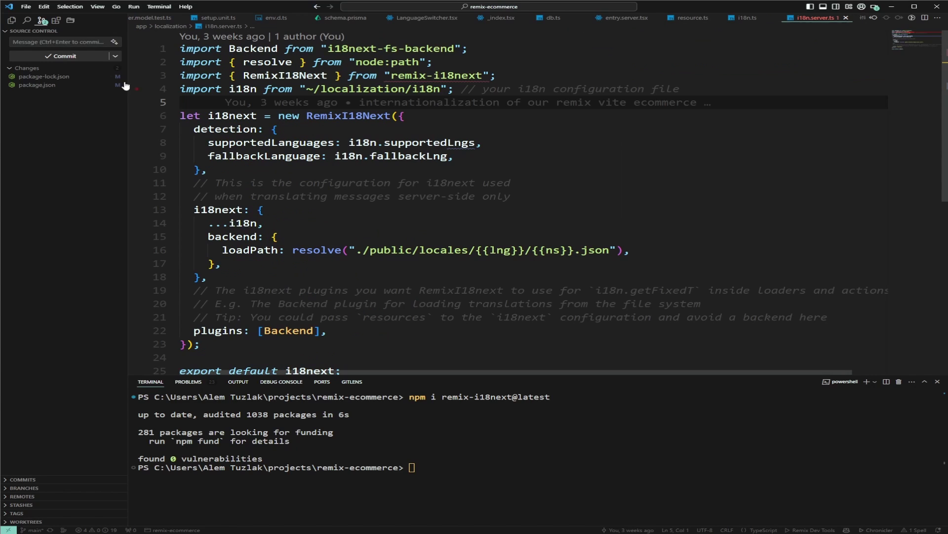
pyautogui.hotkey('ctrl', 'shift', 'e')
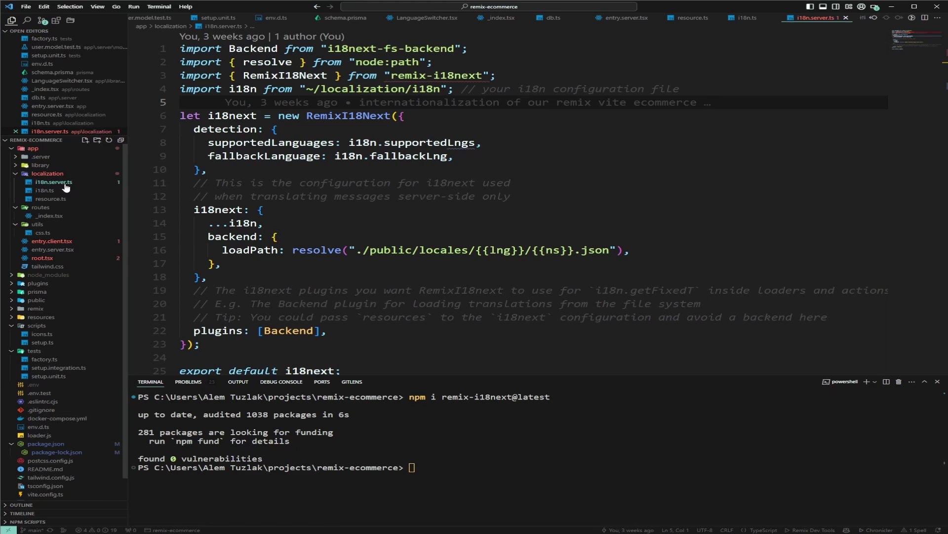
pyautogui.click(482, 75)
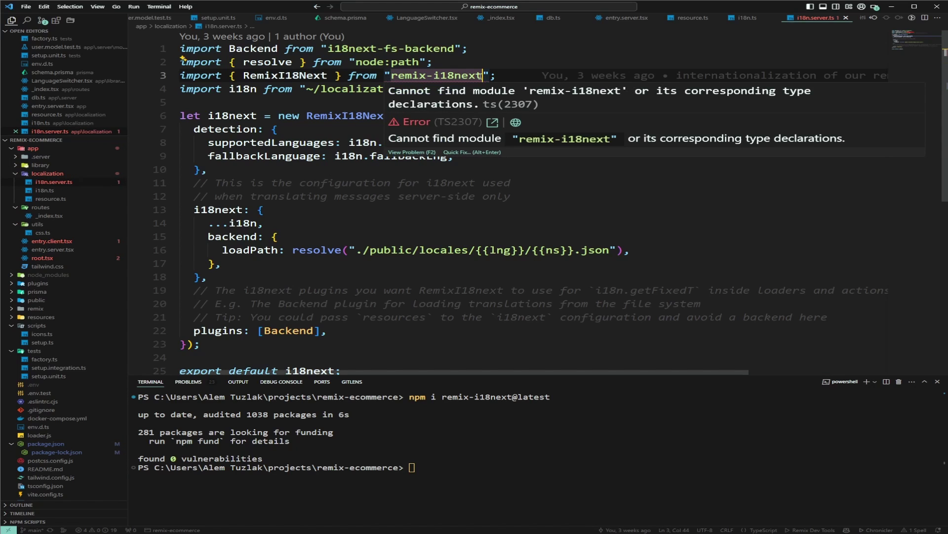
pyautogui.write('/se')
pyautogui.press('Return')
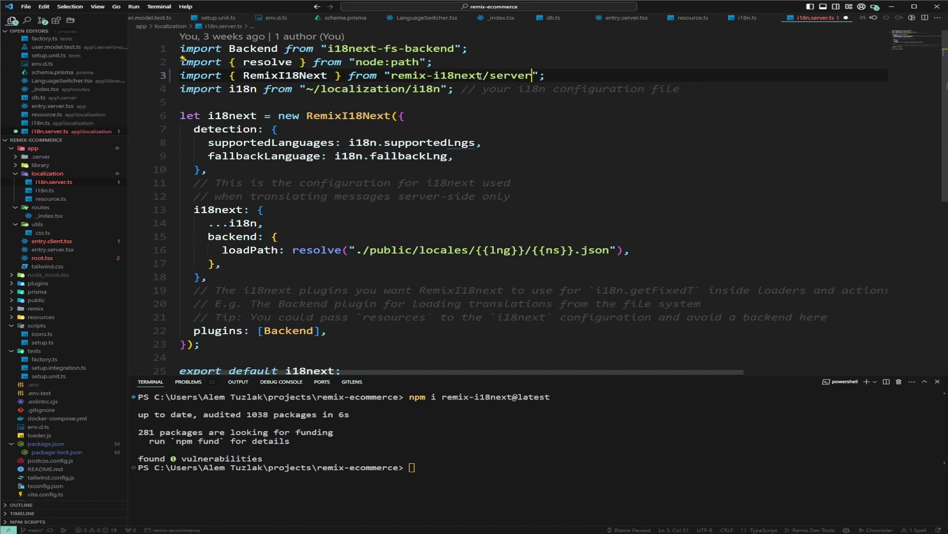
pyautogui.doubleClick(510, 75)
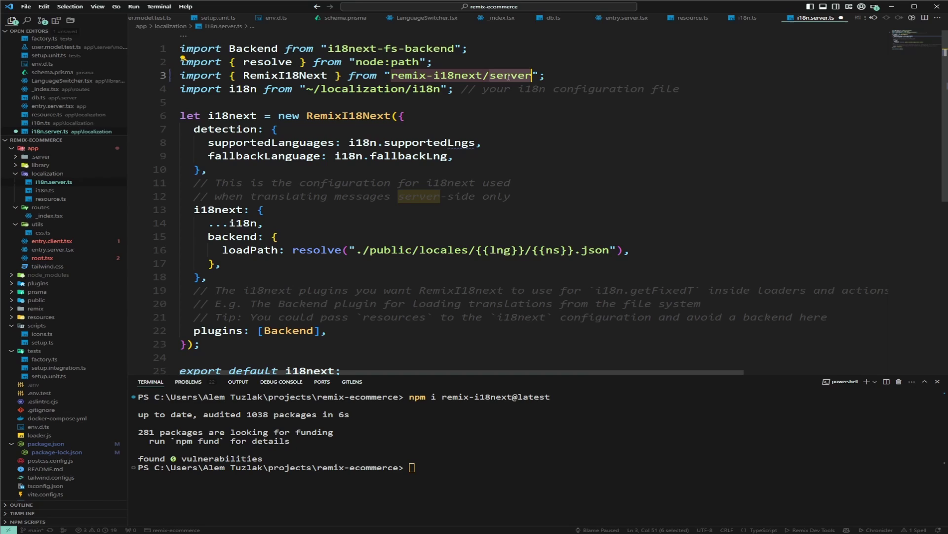
# Change the remix-i18next import in entry.client.tsx to 'remix-i18next/client'.
pyautogui.click(61, 242)
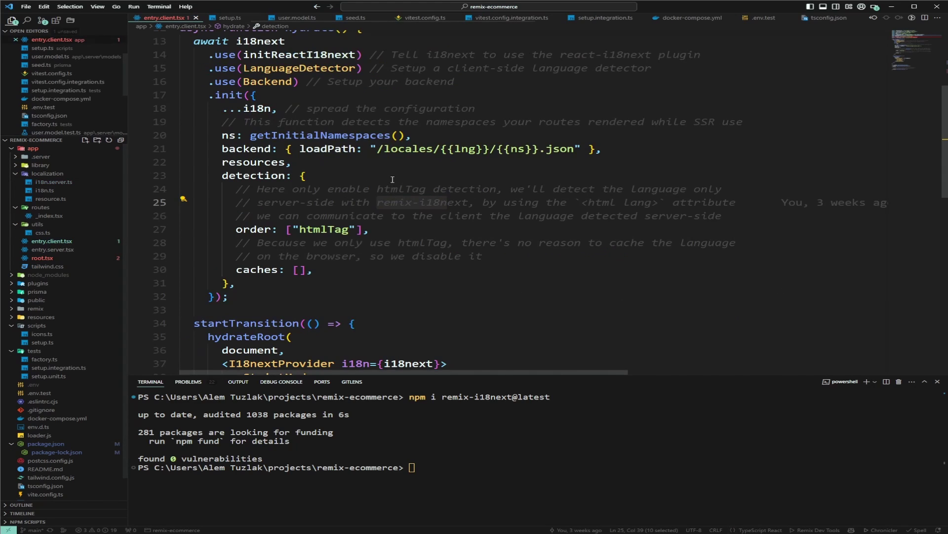
pyautogui.scroll(4, 480, 156)
pyautogui.click(540, 156)
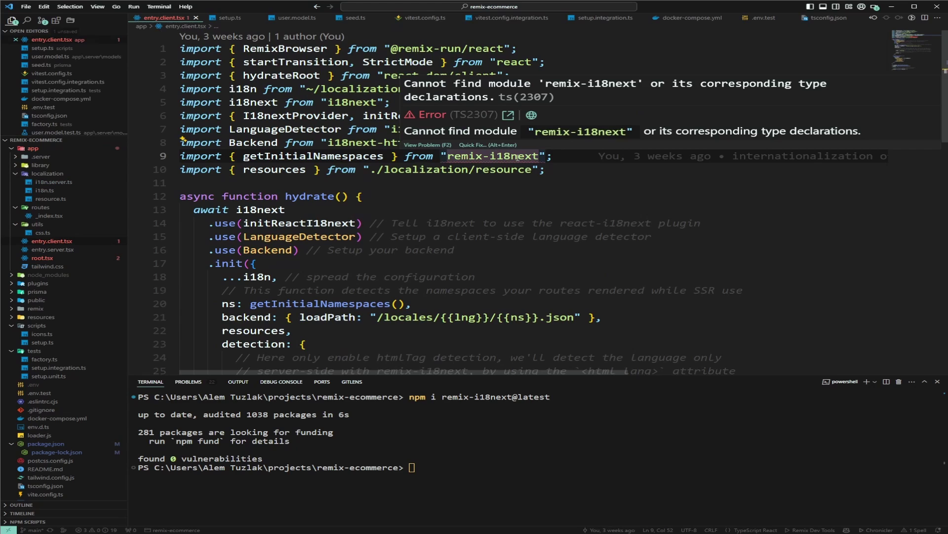
pyautogui.write('/')
pyautogui.press('Return')
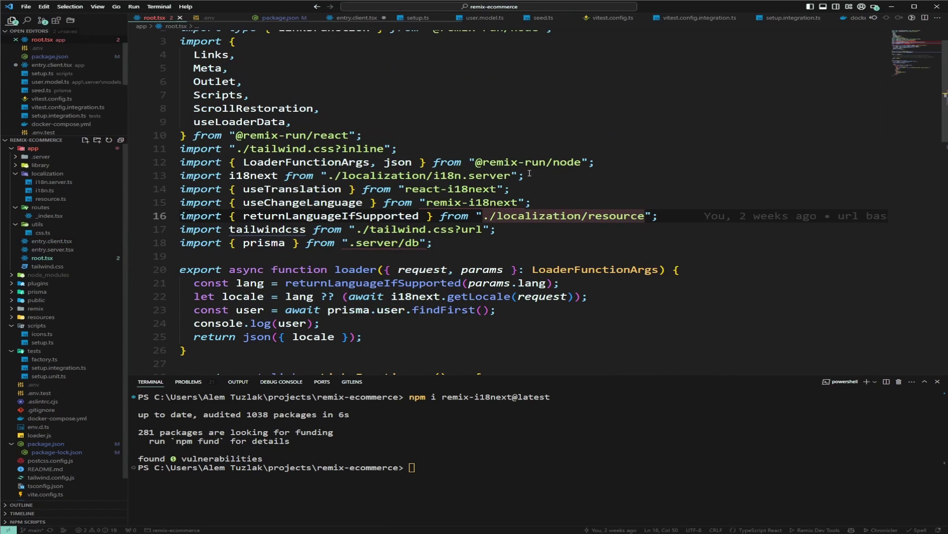
pyautogui.scroll(1, 529, 173)
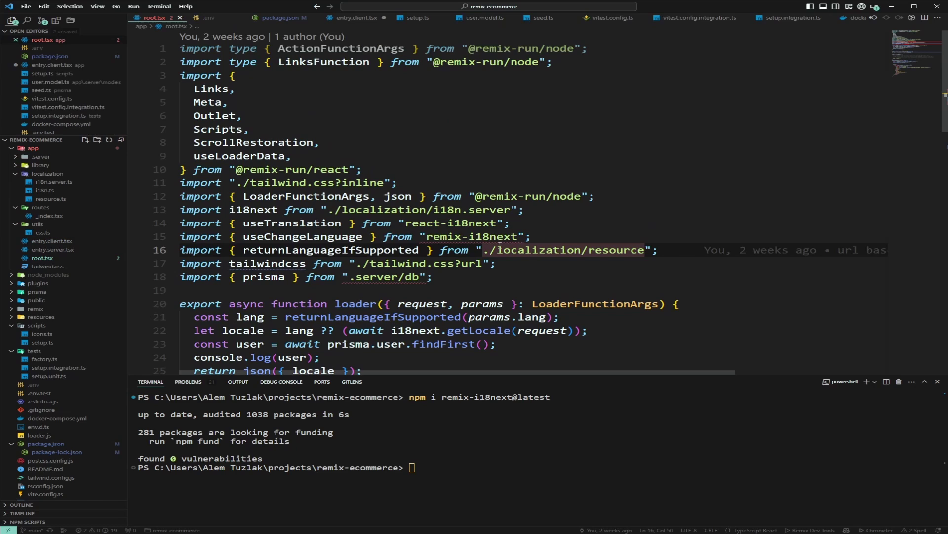
# Change the root.tsx remix-i18next import to 'remix-i18next/react'.
pyautogui.click(442, 236)
pyautogui.press('Down')
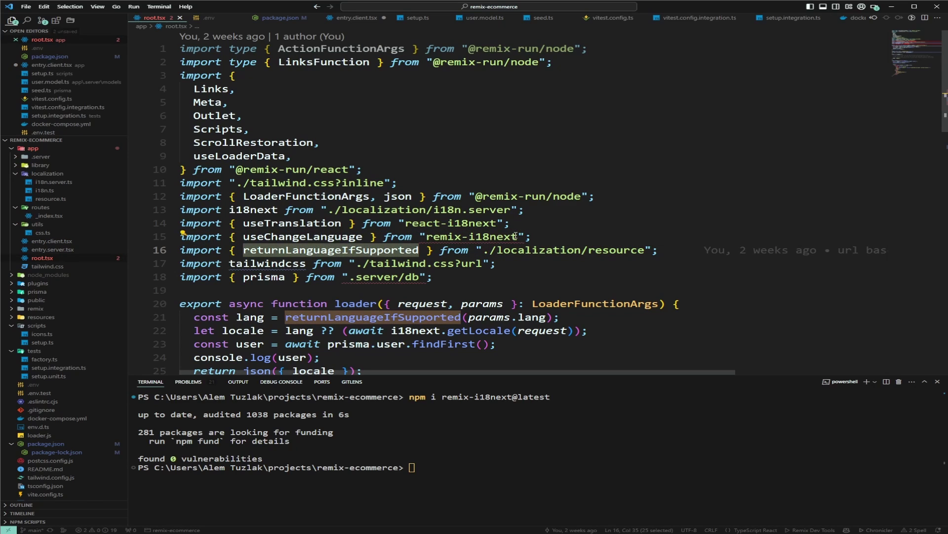
pyautogui.click(519, 235)
pyautogui.write('/')
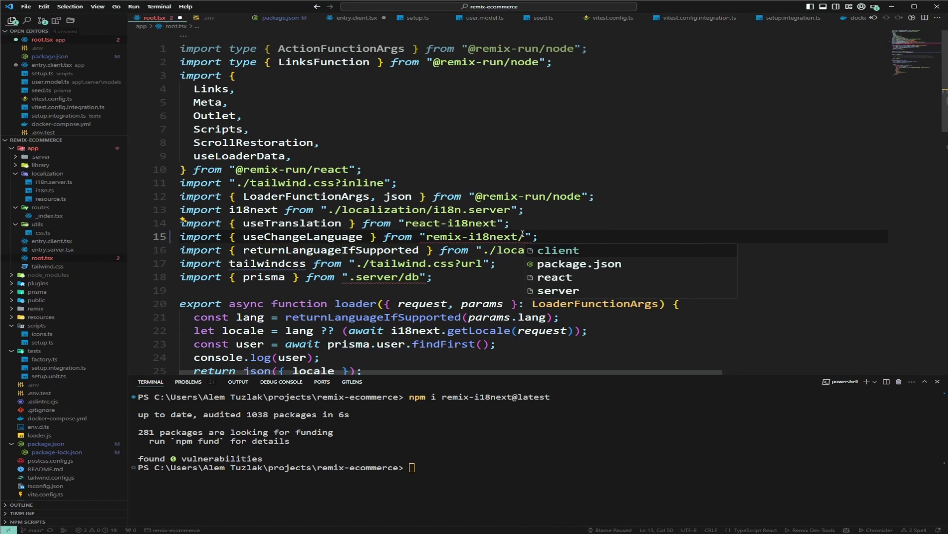
pyautogui.press('Down')
pyautogui.press('Down')
pyautogui.press('Return')
pyautogui.scroll(-2, 445, 223)
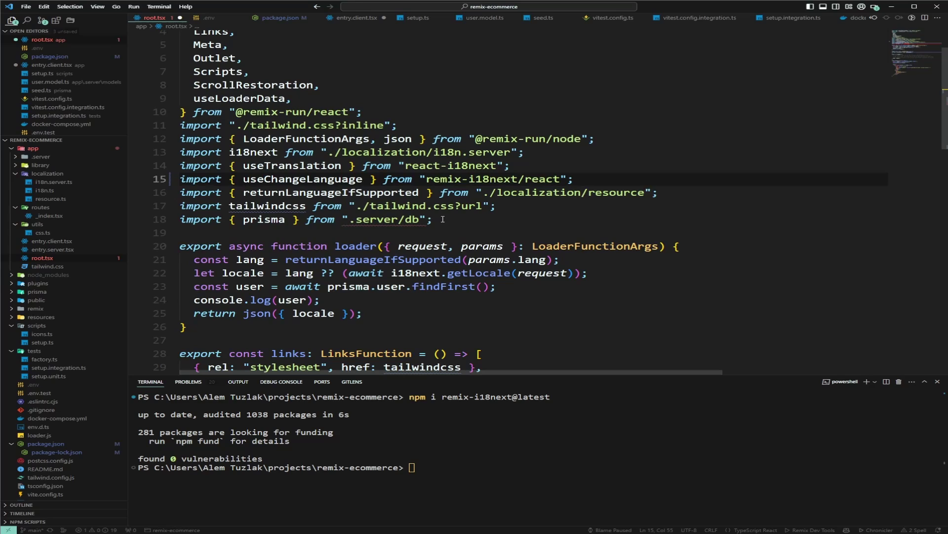
# Delete the prisma import and the user lookup and console.log lines, then save root.tsx.
pyautogui.click(443, 219)
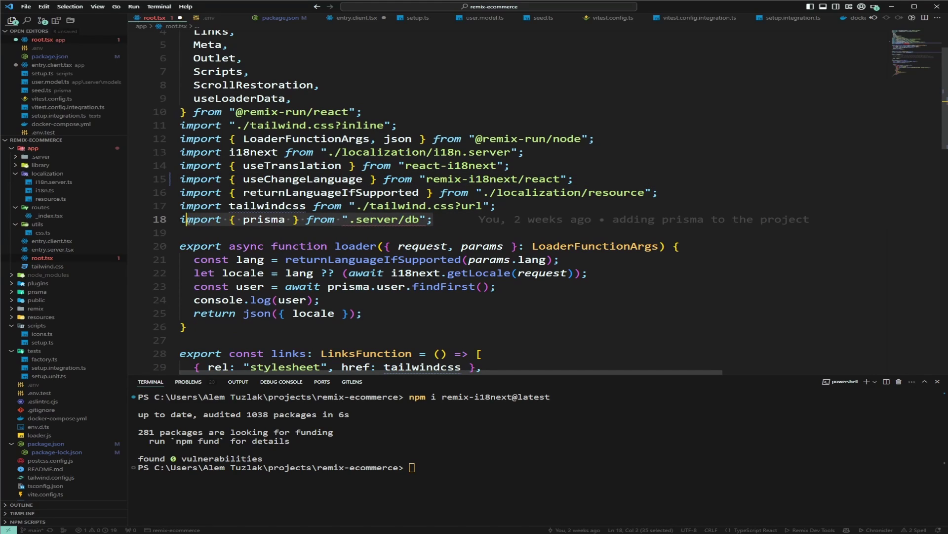
pyautogui.moveTo(443, 218); pyautogui.dragTo(181, 220)
pyautogui.press('BackSpace')
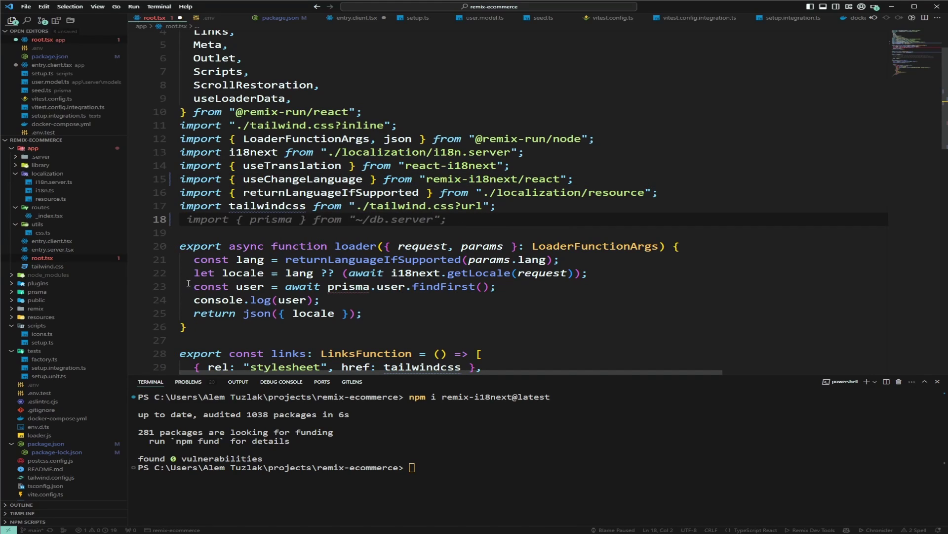
pyautogui.moveTo(194, 287); pyautogui.dragTo(557, 302)
pyautogui.press('BackSpace')
pyautogui.hotkey('ctrl', 's')
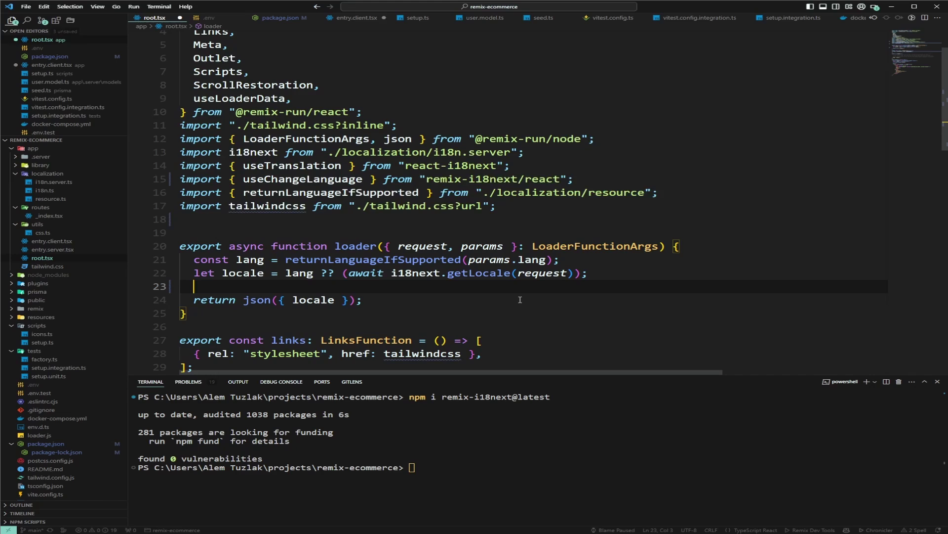
pyautogui.hotkey('ctrl', '`')
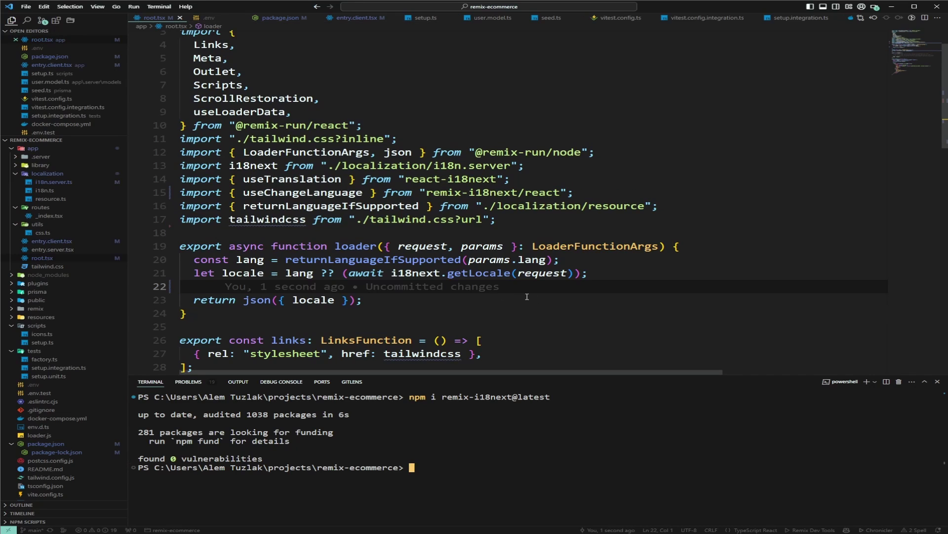
pyautogui.write('yarn')
pyautogui.write(' dev')
# Run yarn dev to serve the app at localhost:3000.
pyautogui.press('Return')
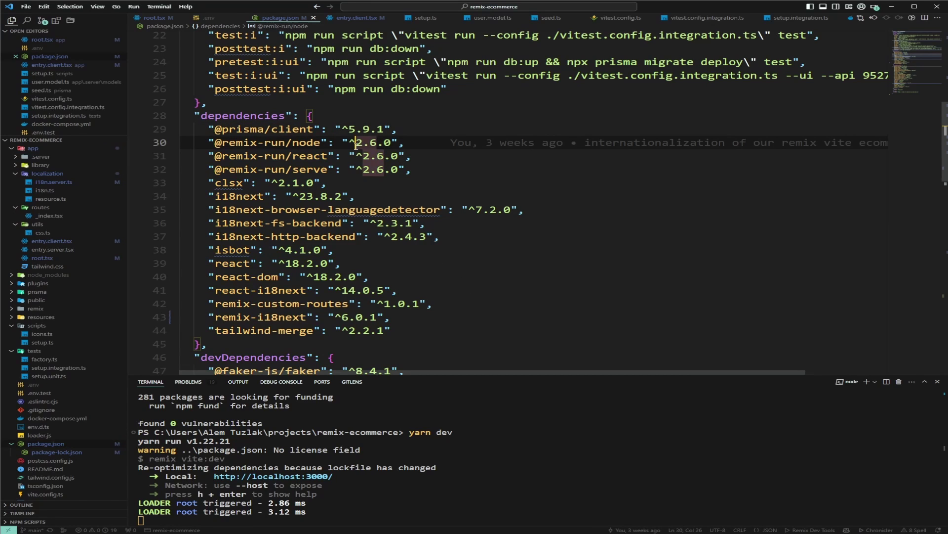
pyautogui.moveTo(356, 142); pyautogui.dragTo(392, 142)
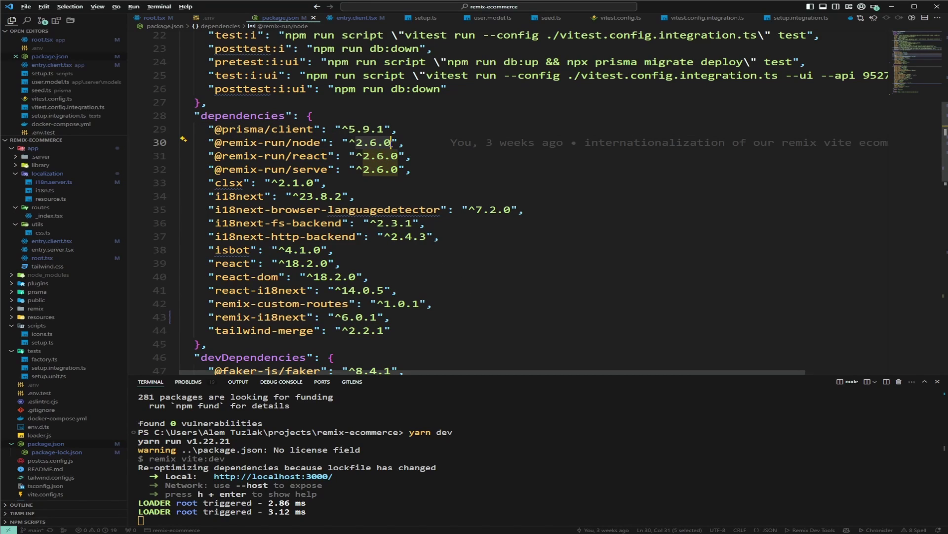
pyautogui.hotkey('ctrl', 'd')
pyautogui.hotkey('ctrl', 'd')
pyautogui.hotkey('ctrl', 'd')
pyautogui.write('2.8.0')
pyautogui.press('Left')
pyautogui.press('Left')
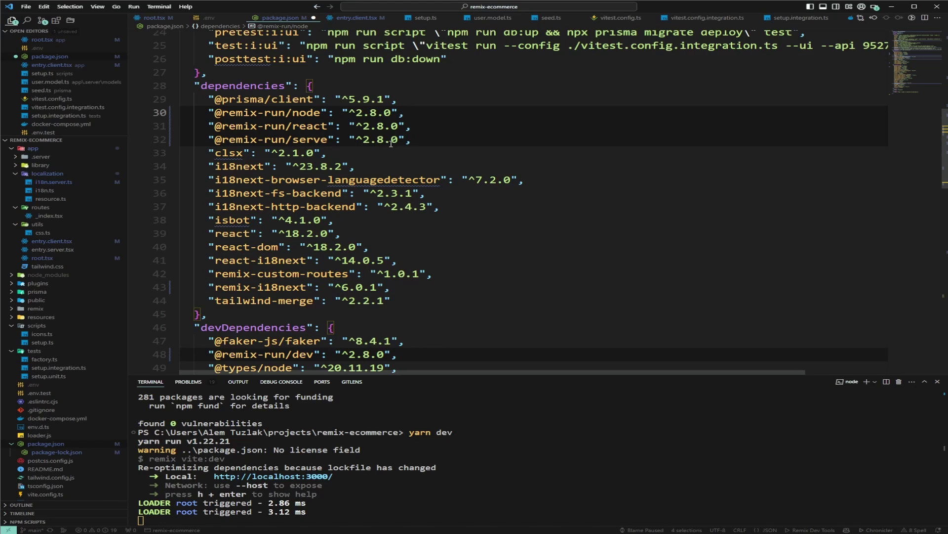
pyautogui.hotkey('ctrl', 's')
pyautogui.scroll(-1, 390, 143)
# Stop the dev server, reinstall dependencies with npm i, and clear the terminal.
pyautogui.click(547, 408)
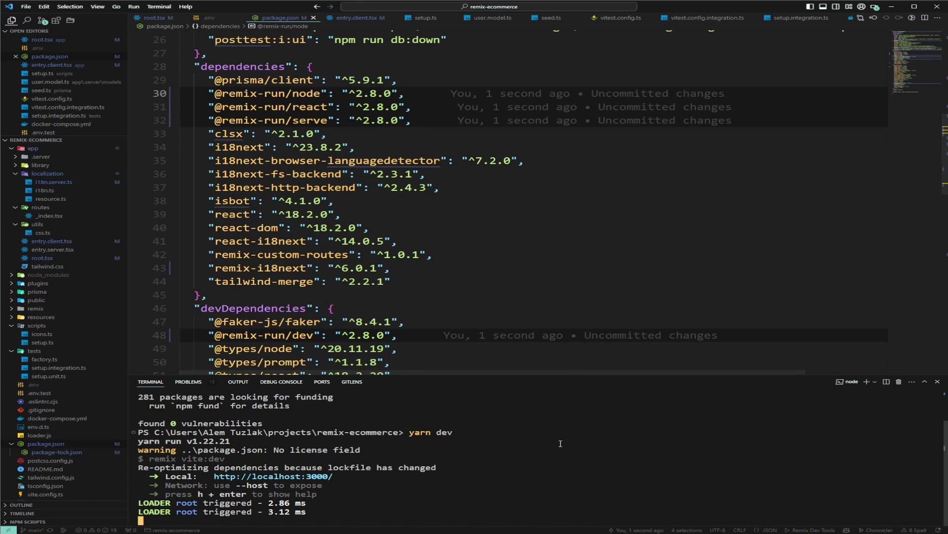
pyautogui.hotkey('ctrl', 'c')
pyautogui.write('n')
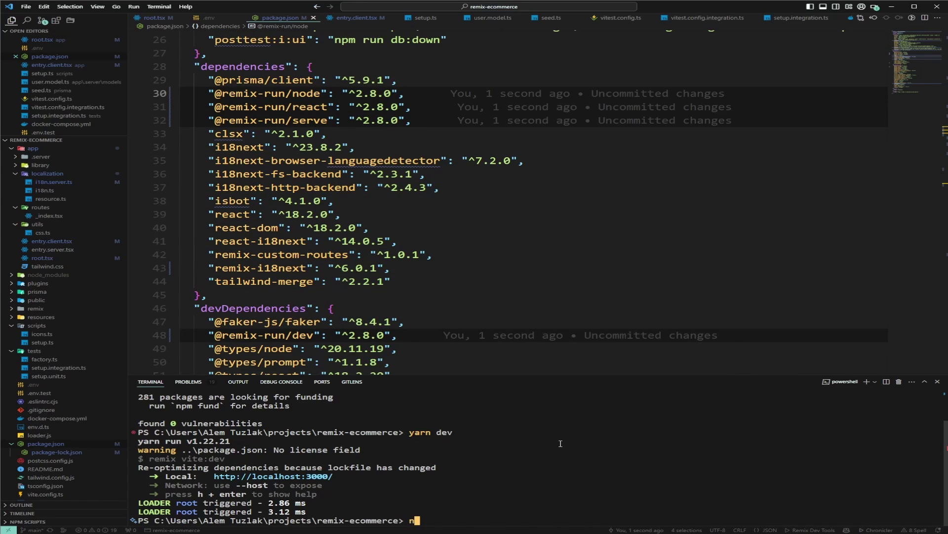
pyautogui.write('pm i')
pyautogui.press('Return')
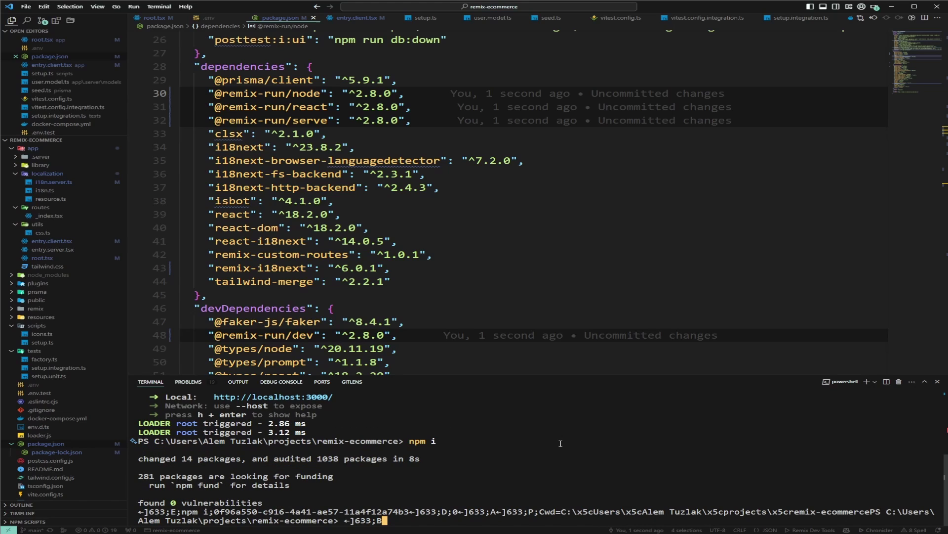
pyautogui.write('clear')
pyautogui.press('Return')
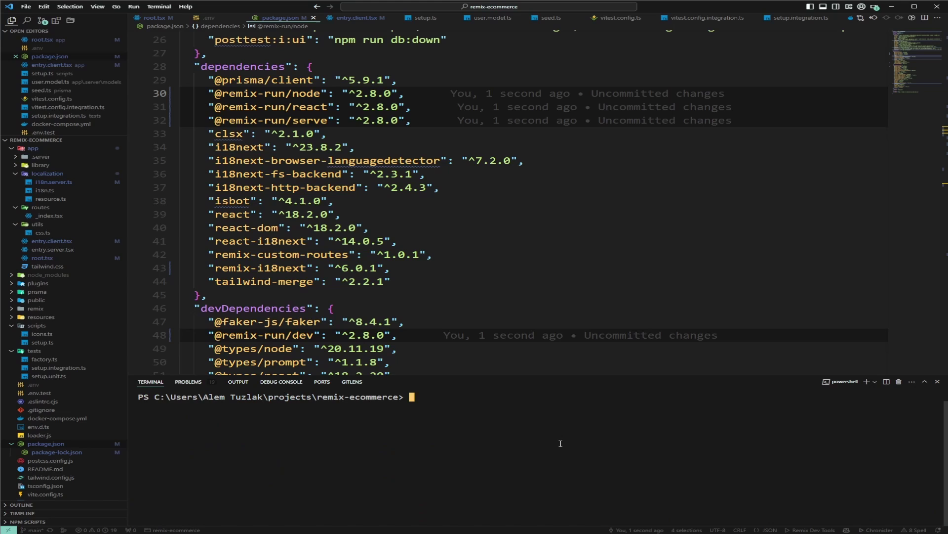
pyautogui.click(45, 494)
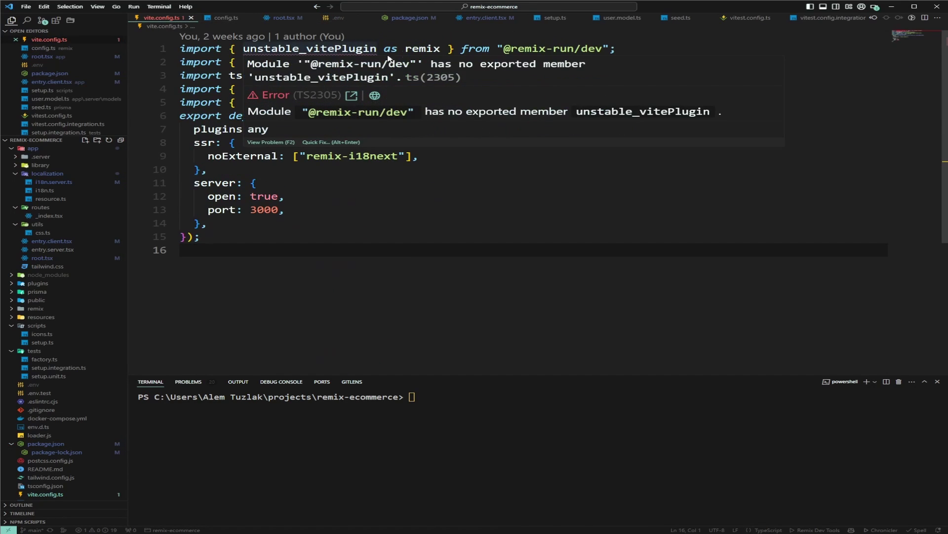
pyautogui.moveTo(300, 46)
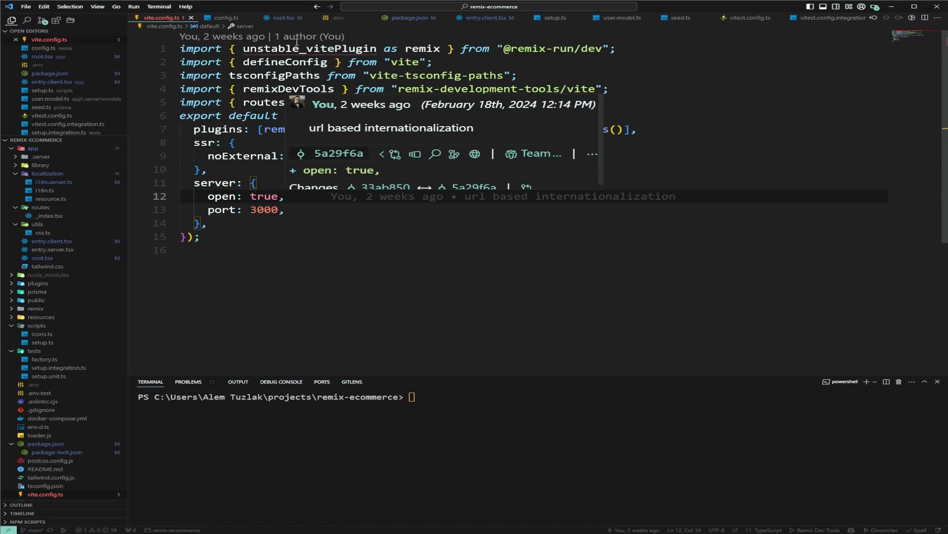
pyautogui.doubleClick(310, 48)
pyautogui.moveTo(401, 103)
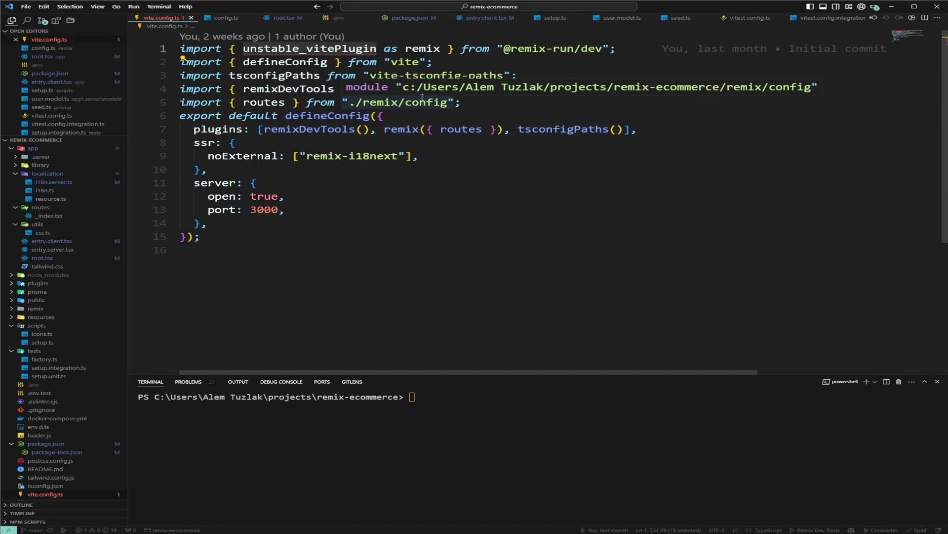
pyautogui.write('v')
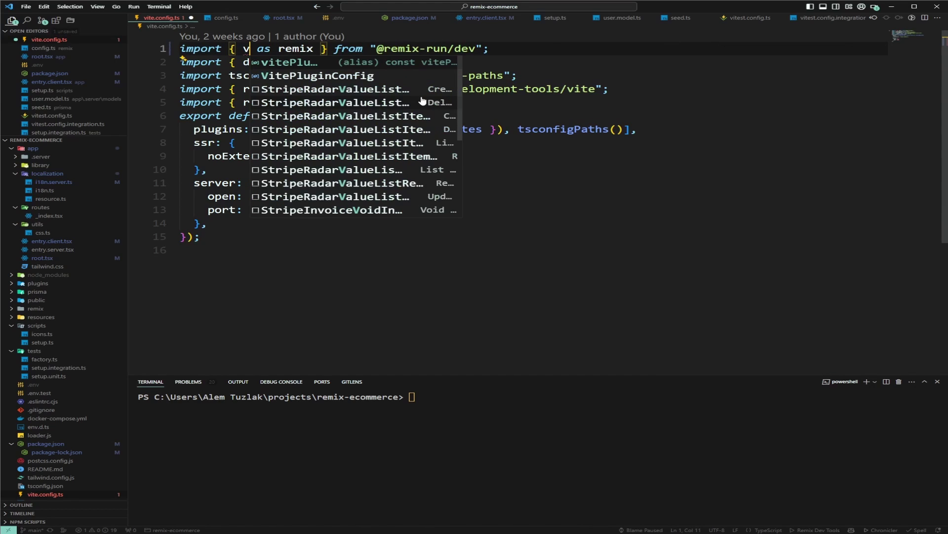
pyautogui.press('Return')
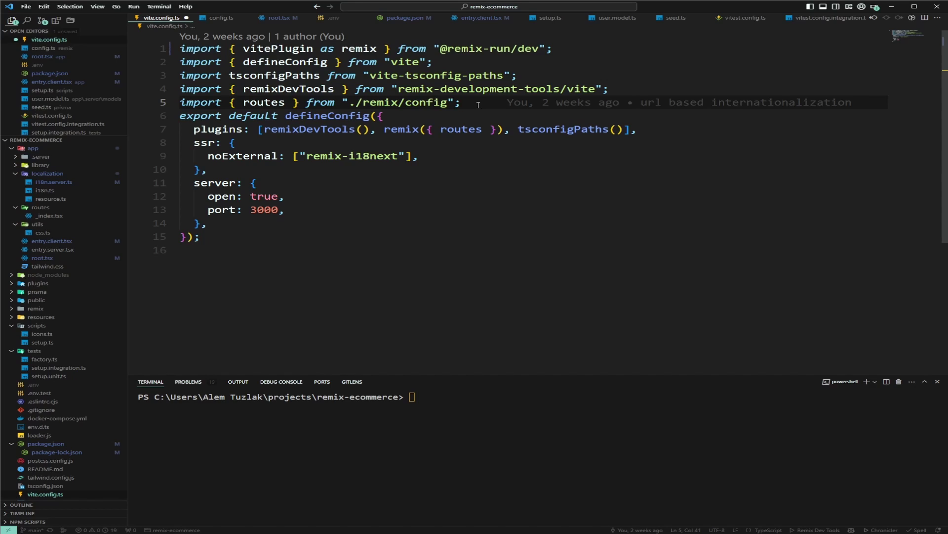
# Save vite.config.ts with a blank line after the imports, then rerun yarn dev.
pyautogui.press('Return')
pyautogui.hotkey('ctrl', 's')
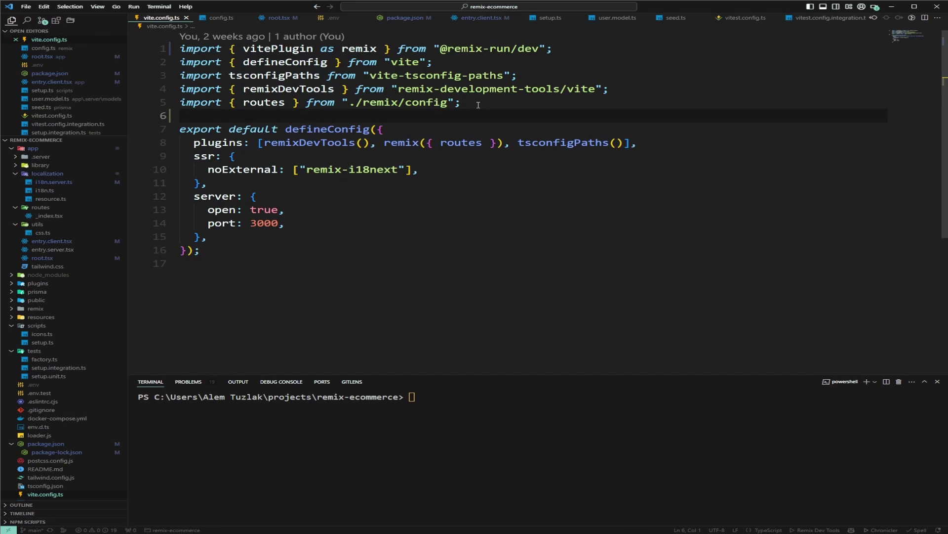
pyautogui.click(540, 427)
pyautogui.press('Up')
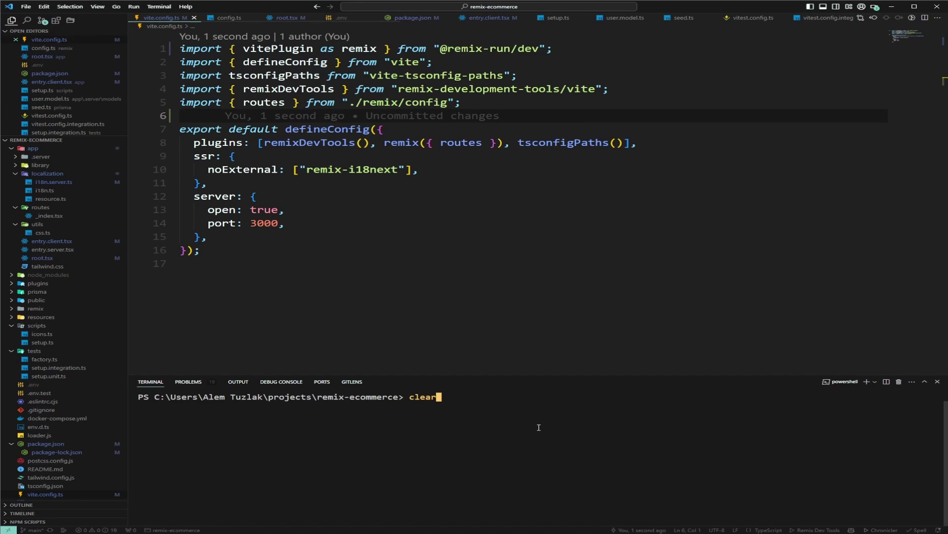
pyautogui.press('Up')
pyautogui.press('Up')
pyautogui.press('Return')
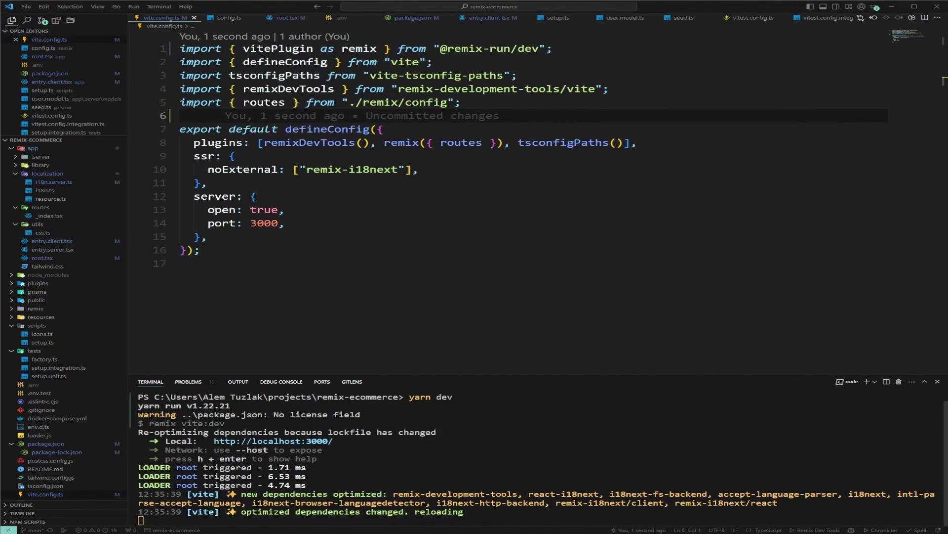
pyautogui.click(264, 114)
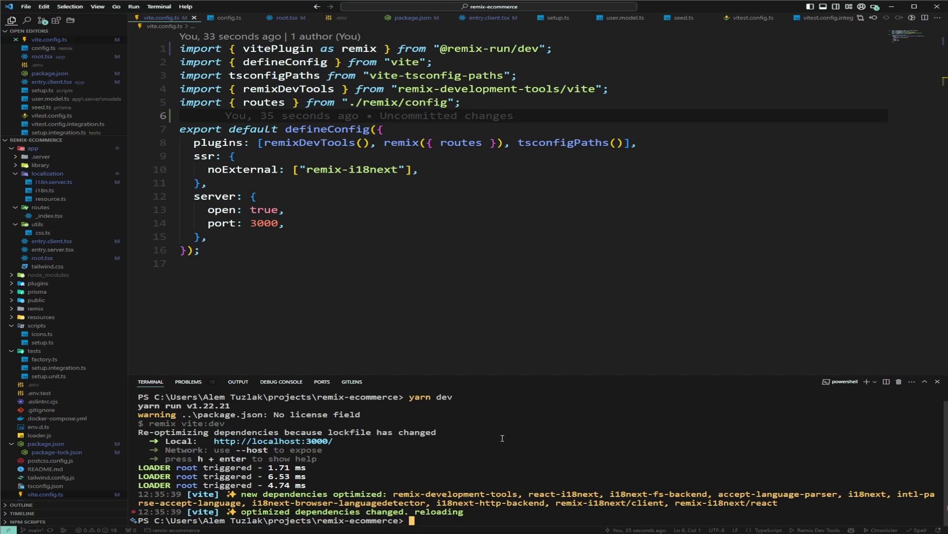
pyautogui.write('clear')
pyautogui.press('Return')
pyautogui.write('np')
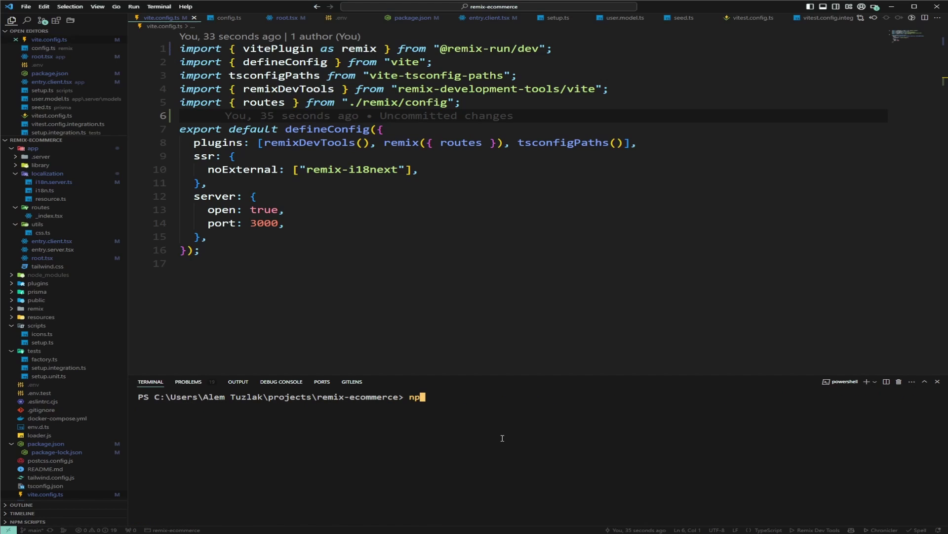
pyautogui.write('m i -')
pyautogui.write('D @vercel/')
pyautogui.write('remix')
pyautogui.press('Return')
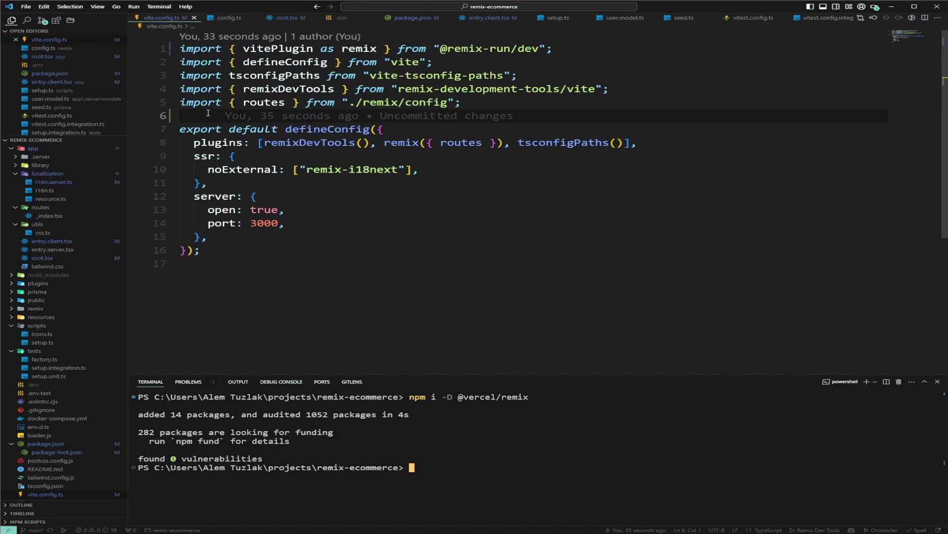
pyautogui.click(206, 113)
pyautogui.write('impo')
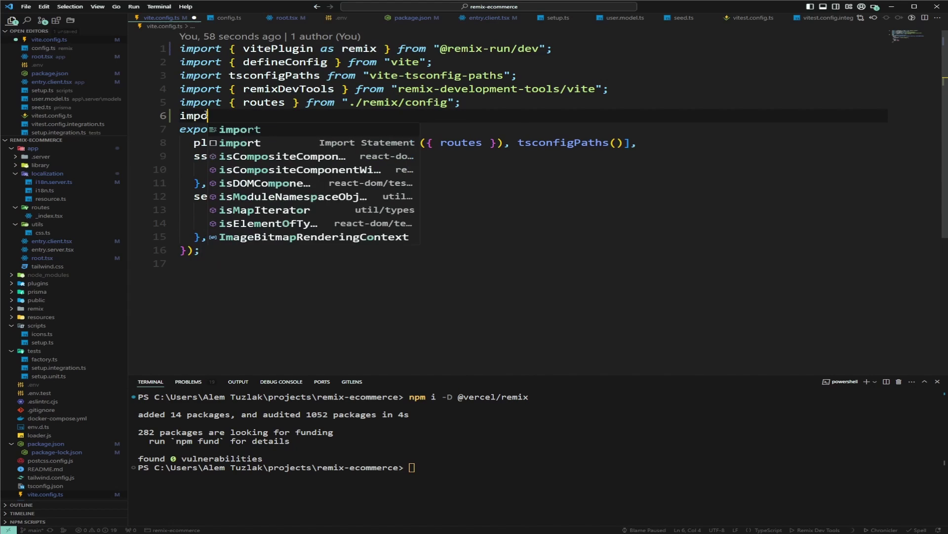
pyautogui.write('rt { verce')
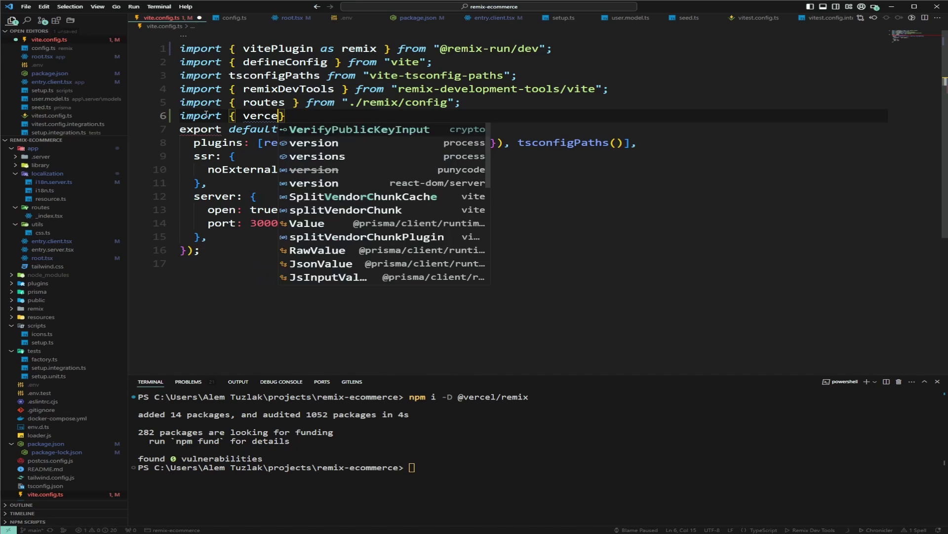
pyautogui.write('lPreset } from "')
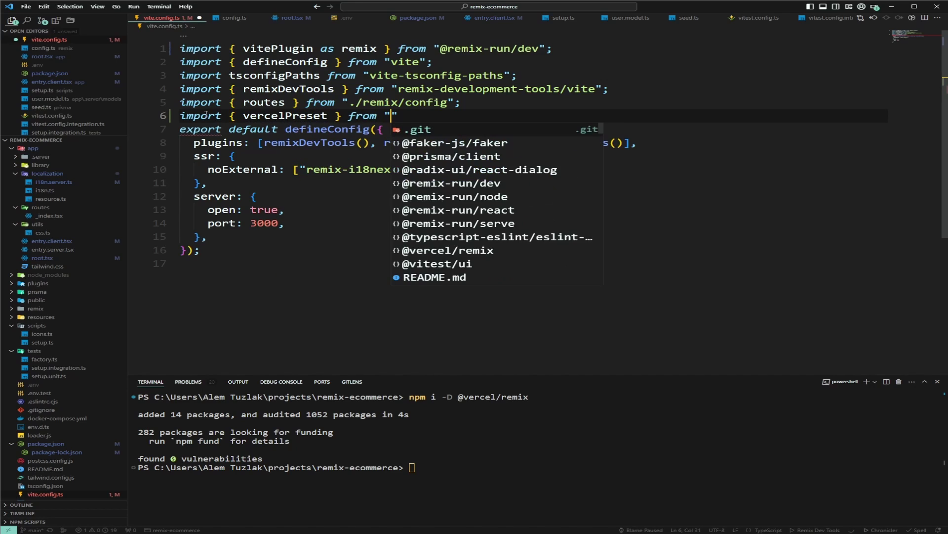
pyautogui.write('@ver')
pyautogui.press('Tab')
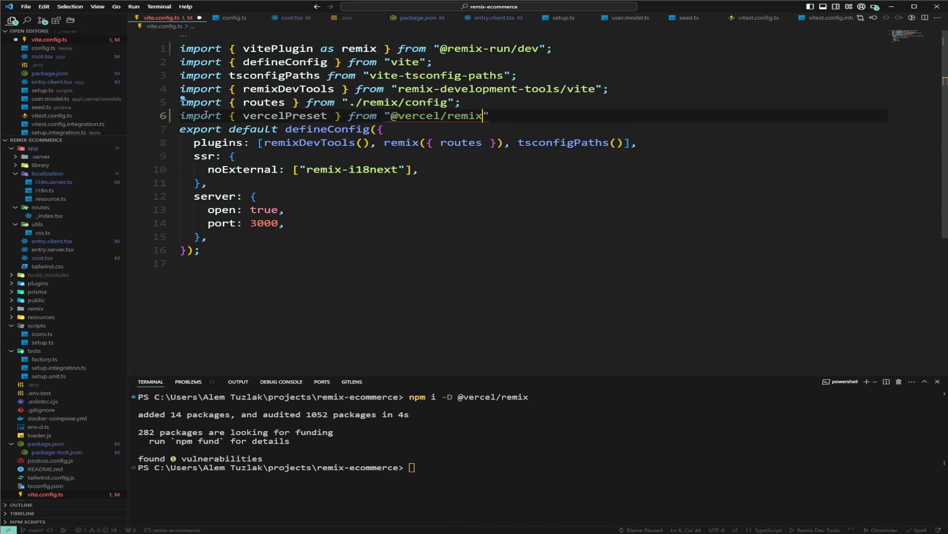
pyautogui.write('/v')
pyautogui.press('Tab')
pyautogui.press('End')
pyautogui.write(';')
pyautogui.press('Return')
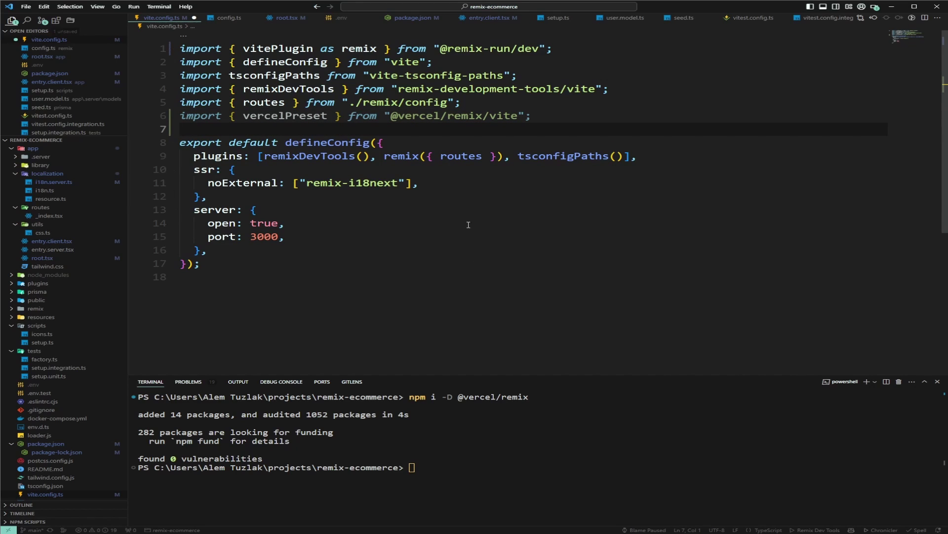
# Add presets: [vercelPreset()] to the remix() options and save the reformatted config.
pyautogui.click(483, 157)
pyautogui.write(',')
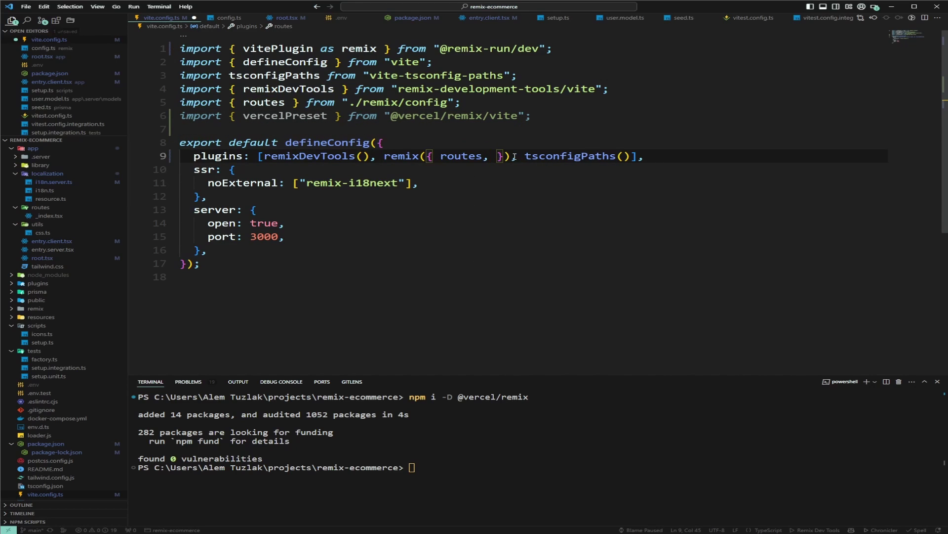
pyautogui.write(' presets ')
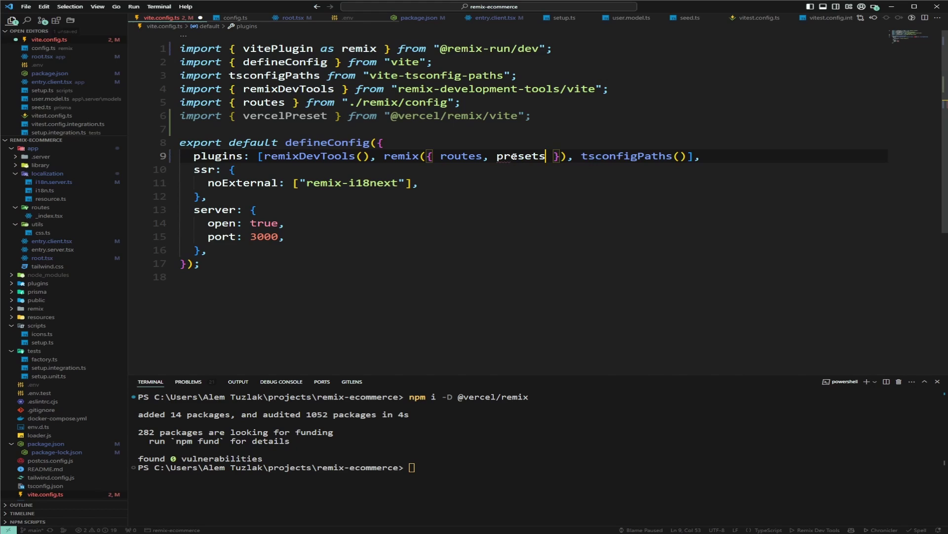
pyautogui.write(': [v')
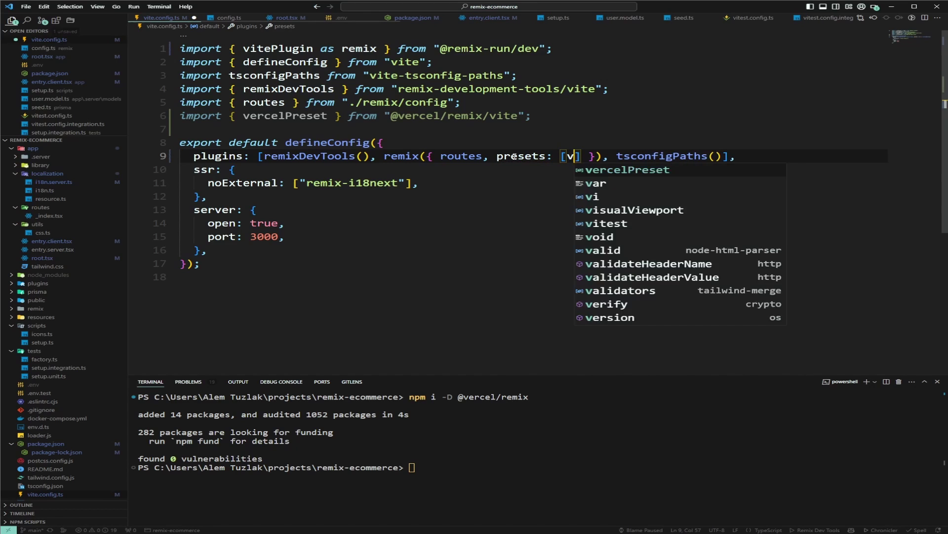
pyautogui.write('er')
pyautogui.press('Tab')
pyautogui.write('(')
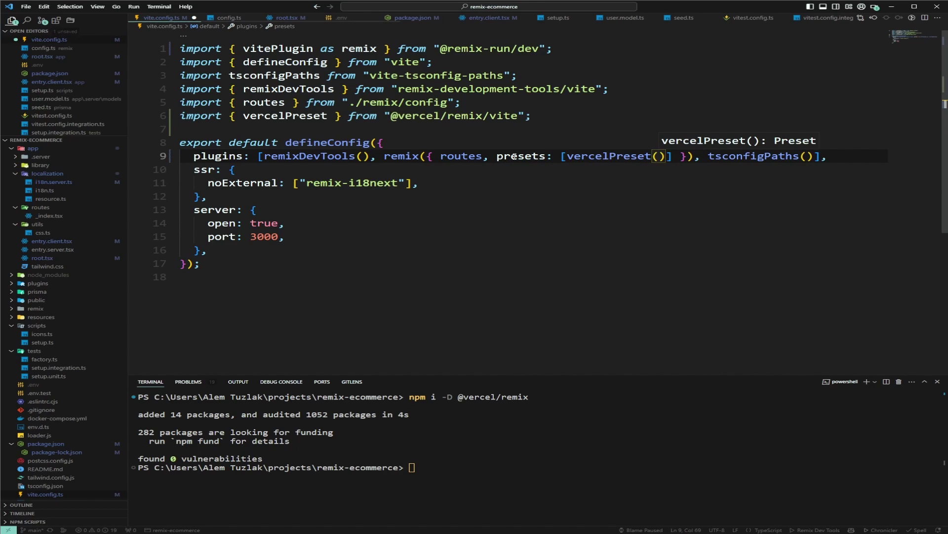
pyautogui.hotkey('ctrl', 's')
pyautogui.click(531, 291)
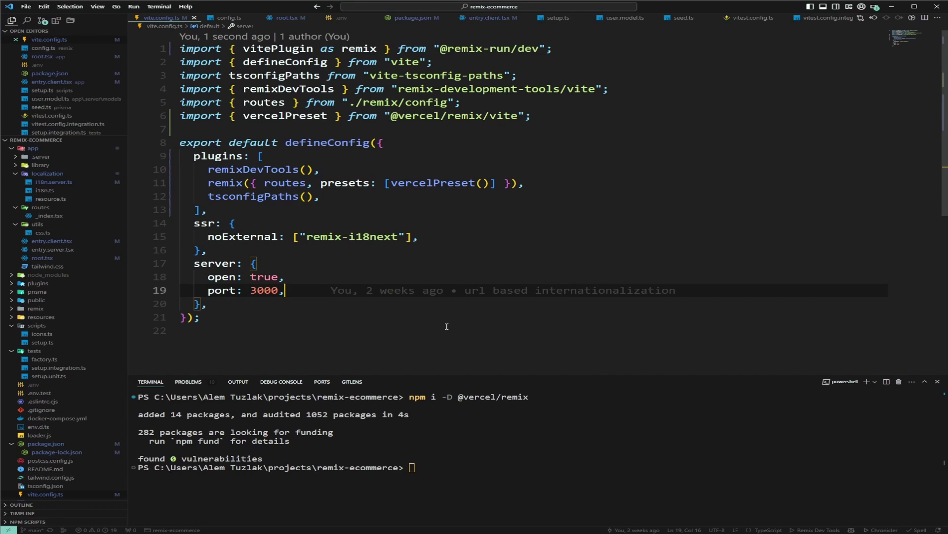
pyautogui.click(297, 316)
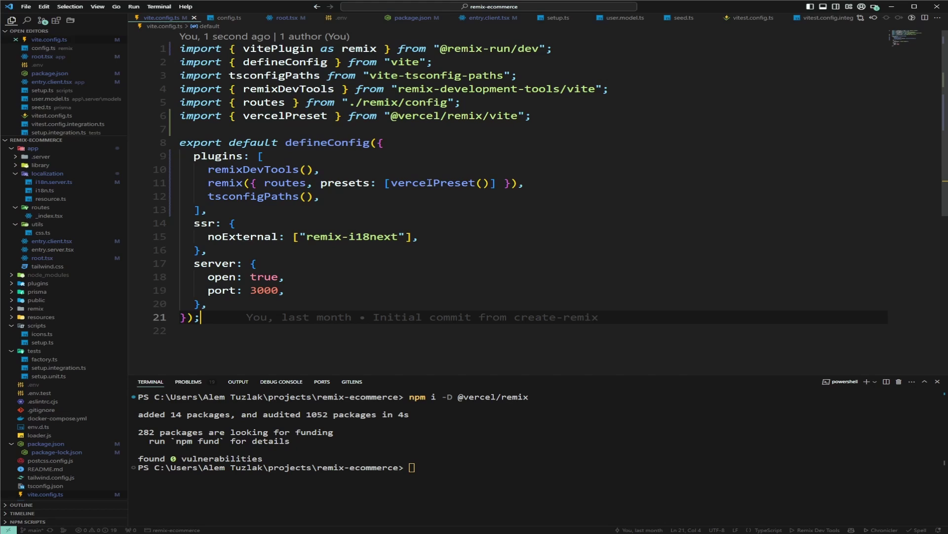
# Review the remix plugin line that now passes vercelPreset as a preset.
pyautogui.click(425, 182)
pyautogui.doubleClick(430, 182)
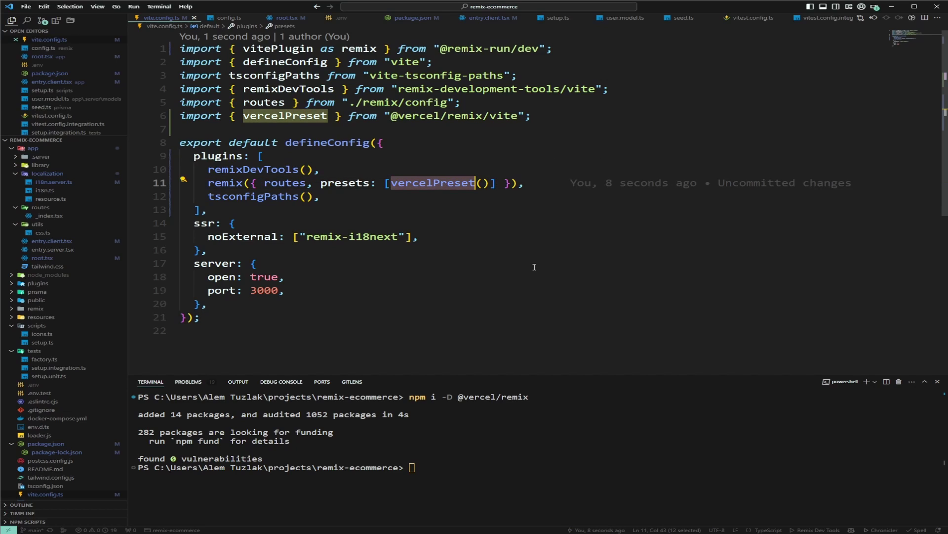
pyautogui.moveTo(208, 183); pyautogui.dragTo(543, 181)
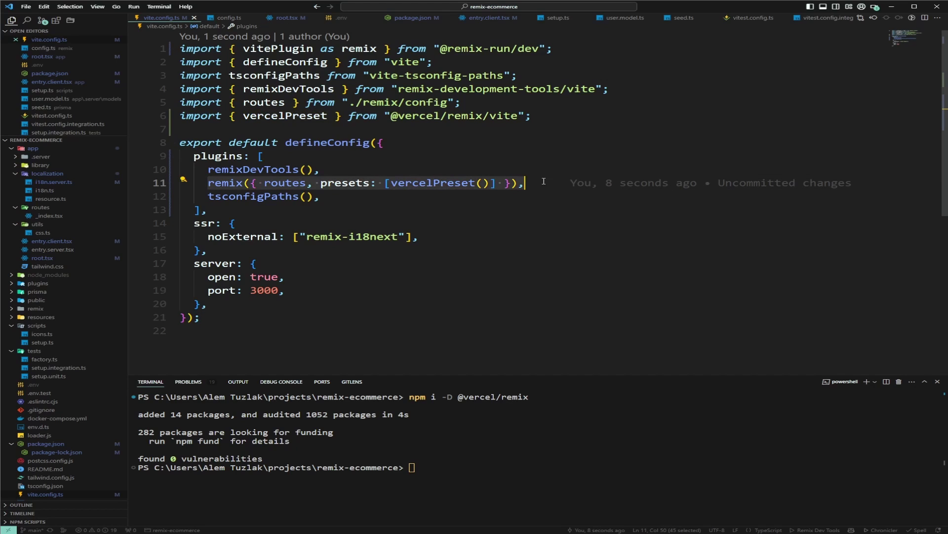
pyautogui.click(203, 183)
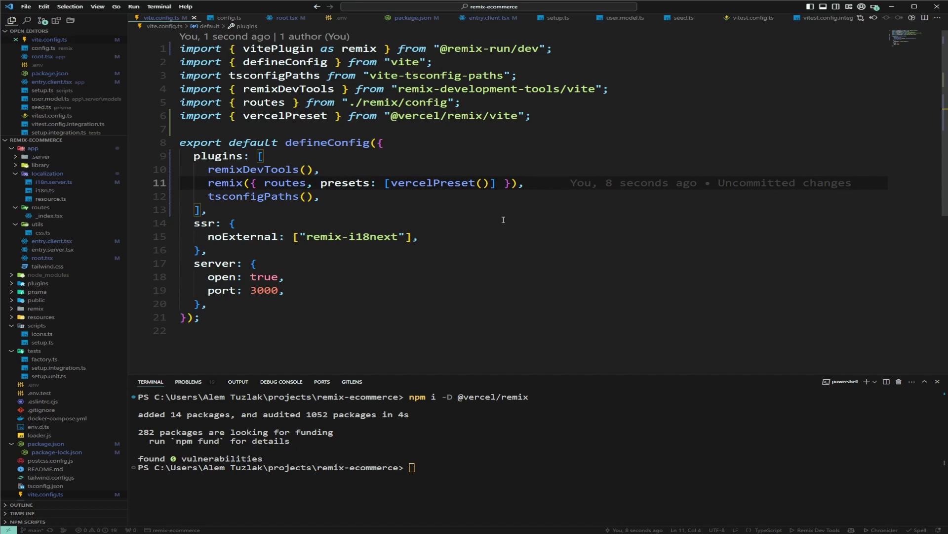
pyautogui.moveTo(203, 183); pyautogui.dragTo(525, 183)
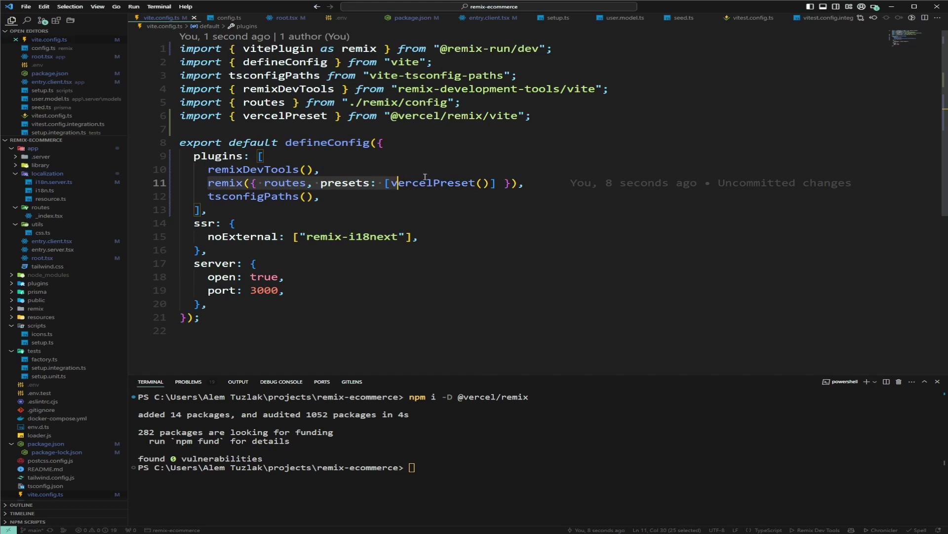
pyautogui.click(319, 290)
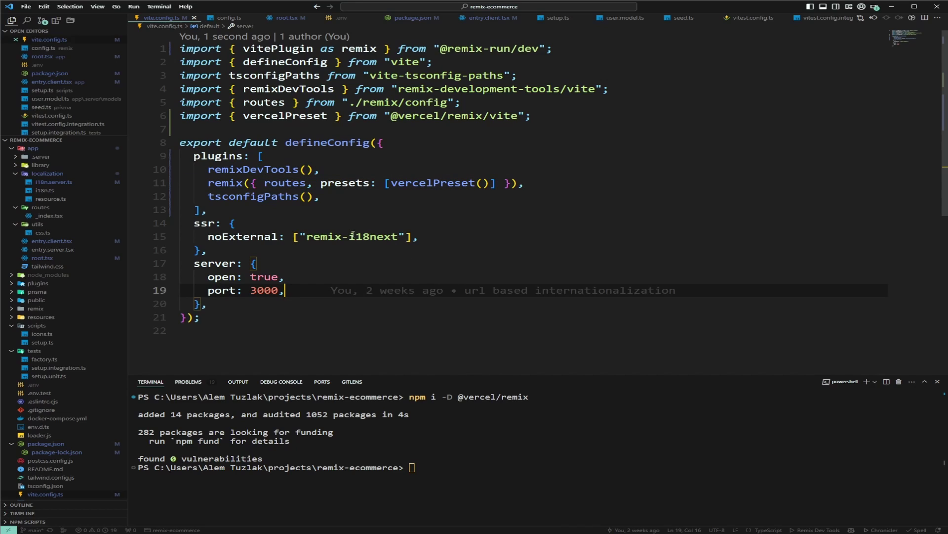
pyautogui.click(355, 199)
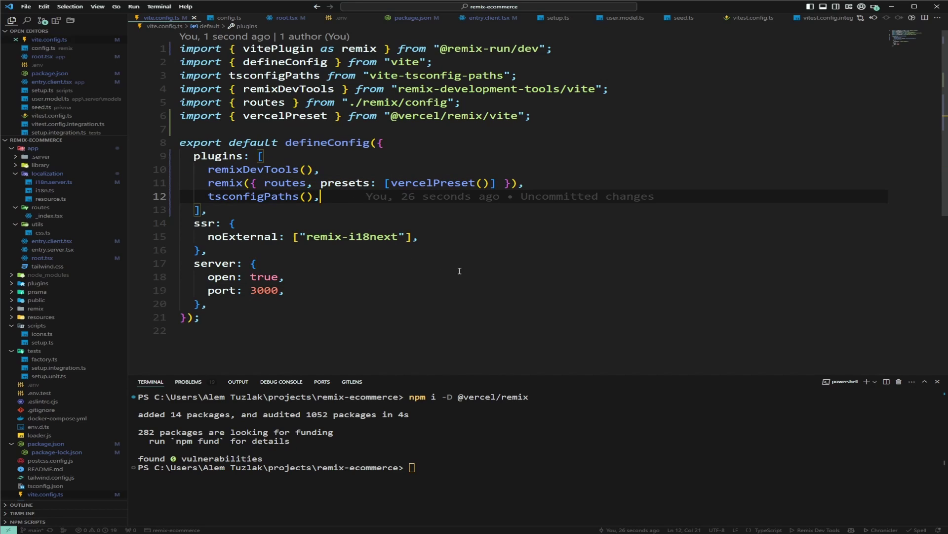
pyautogui.click(507, 472)
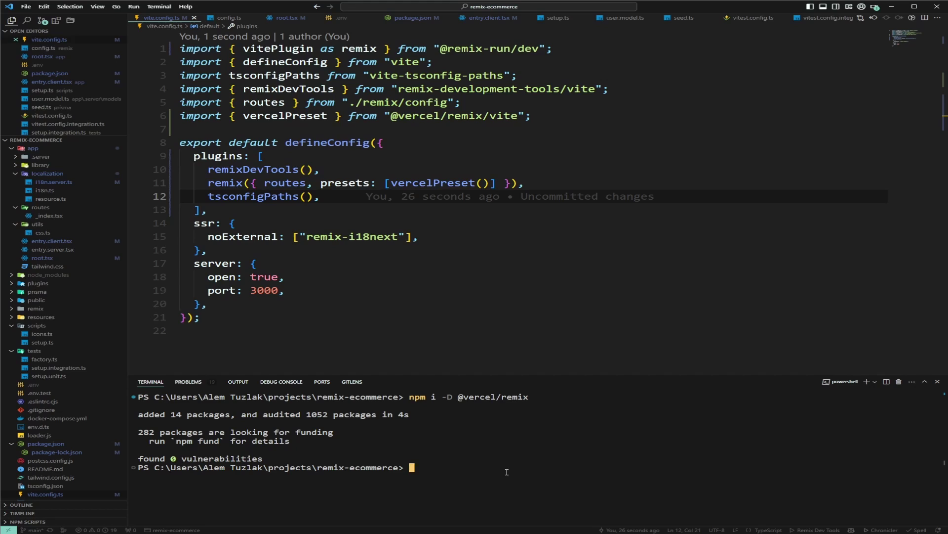
pyautogui.write('git cap "')
pyautogui.write('Stabiliz')
pyautogui.write('ed remix vit')
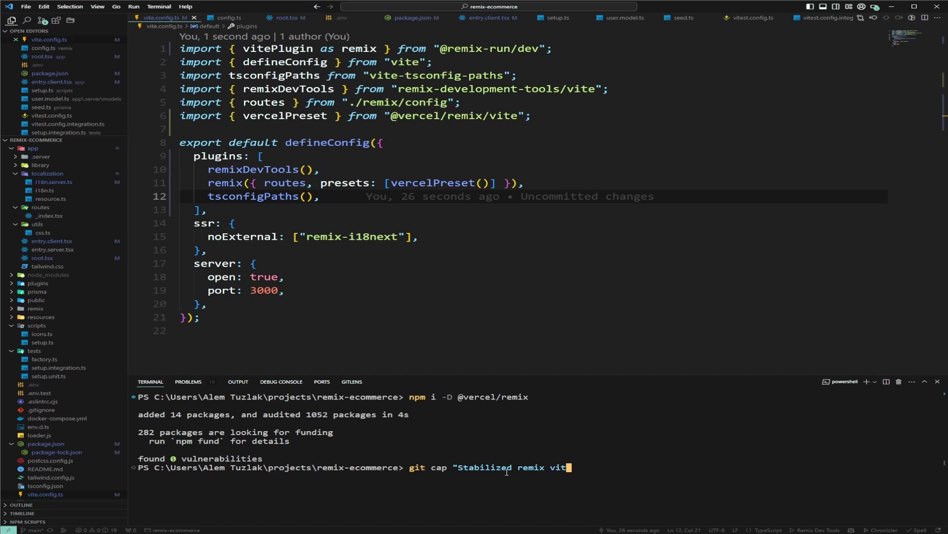
pyautogui.write('e version + v')
pyautogui.write('ercel deployments')
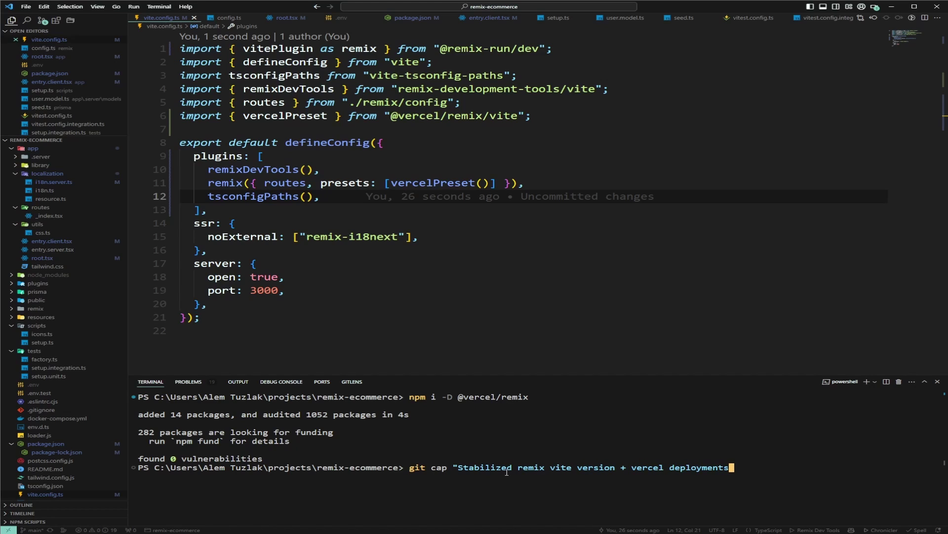
pyautogui.write('"')
# Commit and push with git cap "Stabilized remix vite version + vercel deployments", then clear.
pyautogui.press('Return')
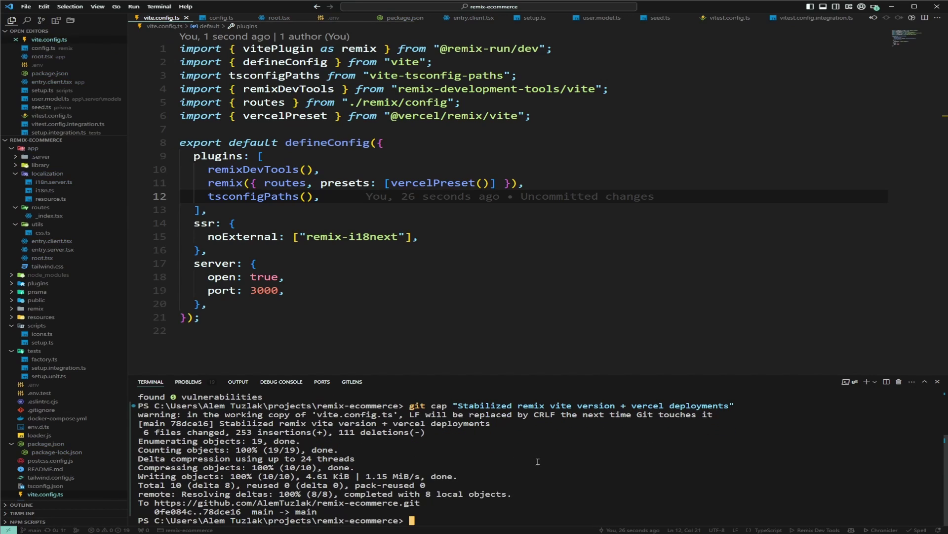
pyautogui.write('clear')
pyautogui.press('Return')
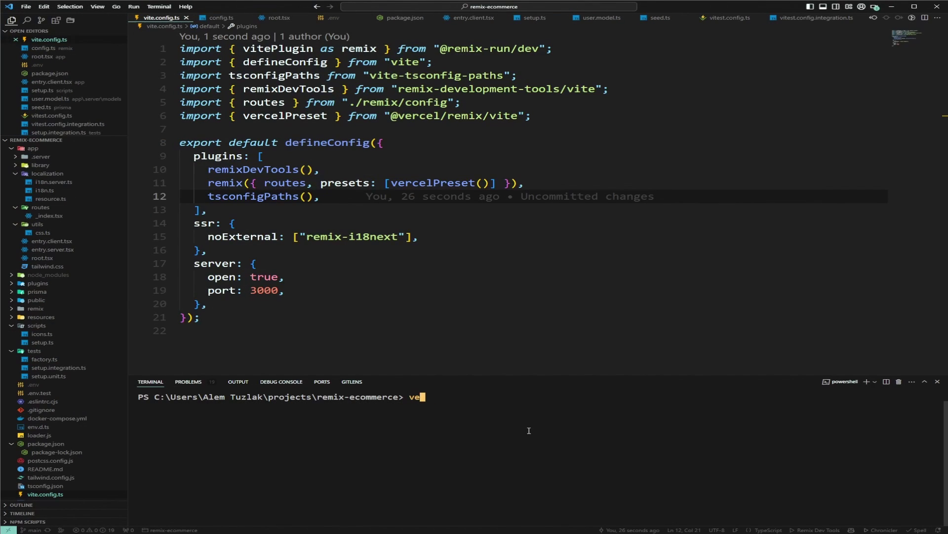
# Build the project with npm run build, then launch Vercel CLI 33.5.3 instead of installing it globally.
pyautogui.press('BackSpace')
pyautogui.press('BackSpace')
pyautogui.write('npm run')
pyautogui.write(' build')
pyautogui.press('Return')
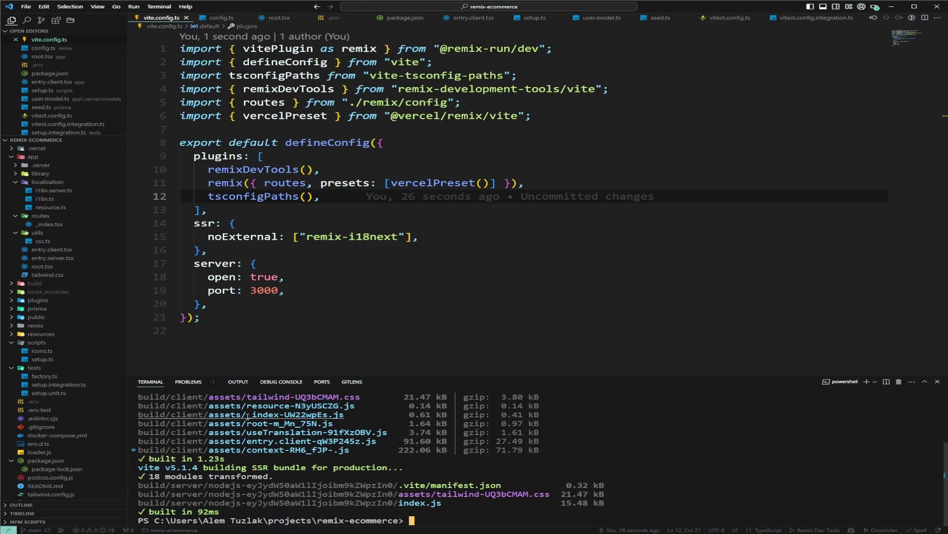
pyautogui.scroll(2, 489, 456)
pyautogui.scroll(-2, 499, 459)
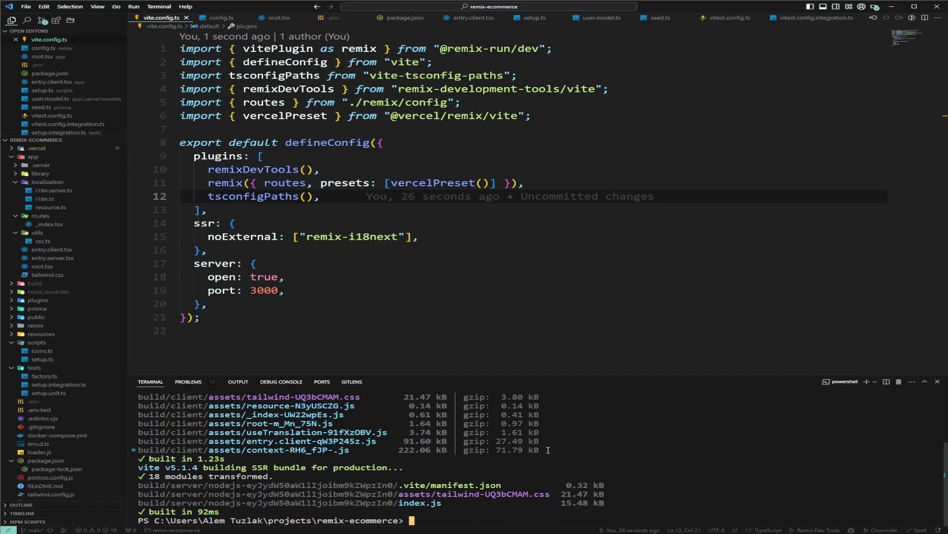
pyautogui.write('npm ')
pyautogui.write('i -g')
pyautogui.write(' vercel')
pyautogui.press('BackSpace')
pyautogui.press('BackSpace')
pyautogui.press('BackSpace')
pyautogui.press('BackSpace')
pyautogui.press('BackSpace')
pyautogui.press('BackSpace')
pyautogui.press('BackSpace')
pyautogui.write('ve')
pyautogui.write('rcel')
pyautogui.press('Return')
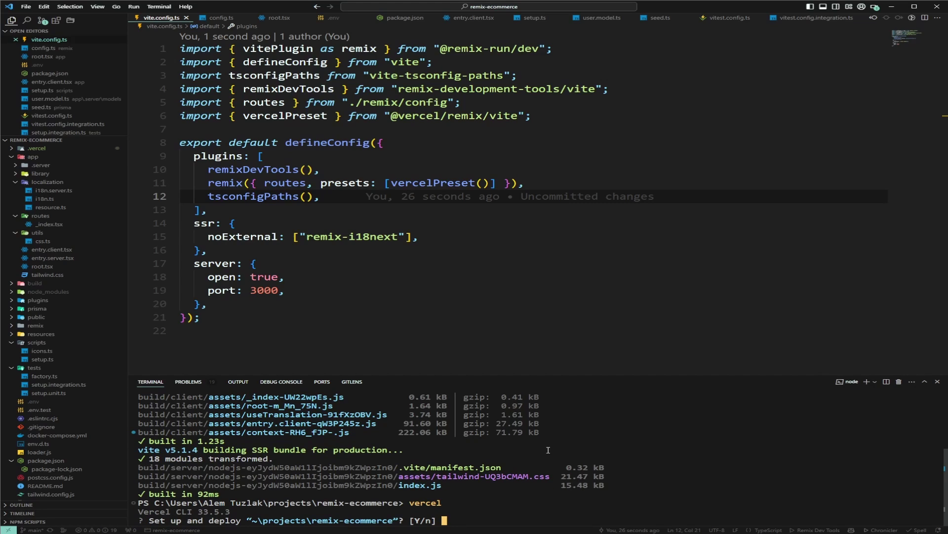
pyautogui.write('y')
# Answer yes to set up remix-ecommerce and link the existing project, producing Inspect and Preview URLs.
pyautogui.press('Return')
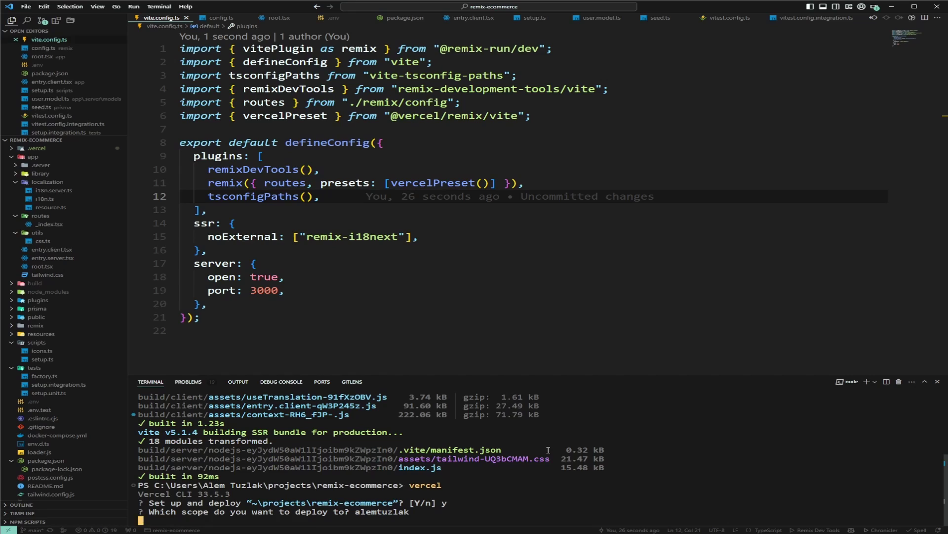
pyautogui.write('y')
pyautogui.press('Return')
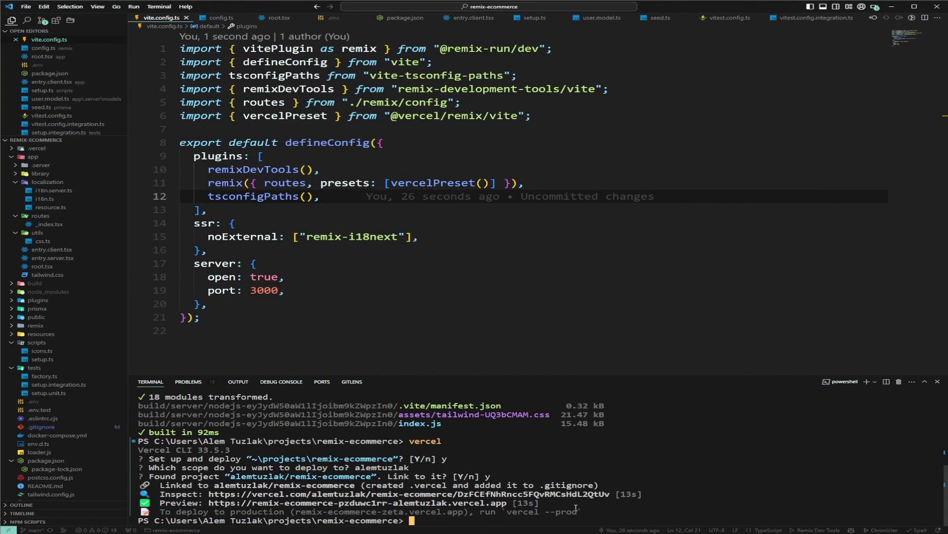
pyautogui.moveTo(577, 511); pyautogui.dragTo(507, 512)
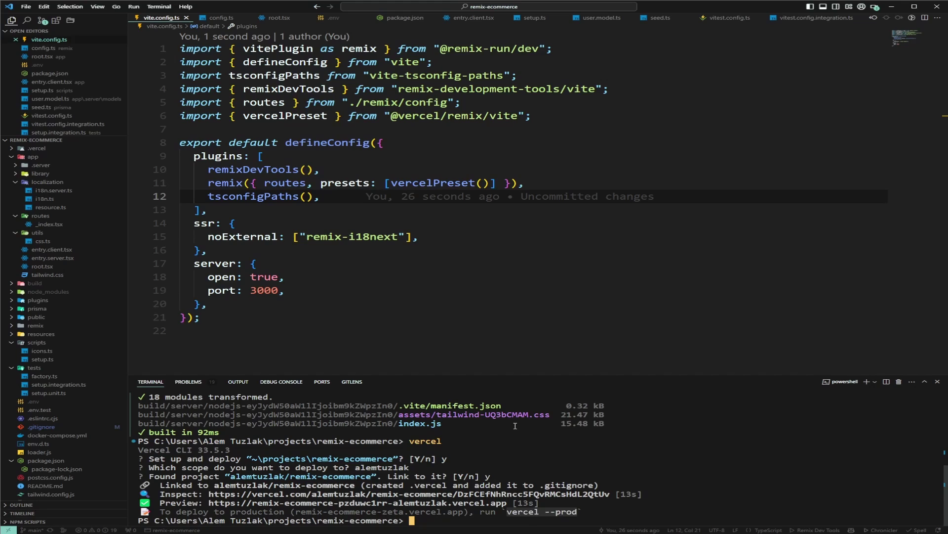
pyautogui.hotkey('ctrl', 'c')
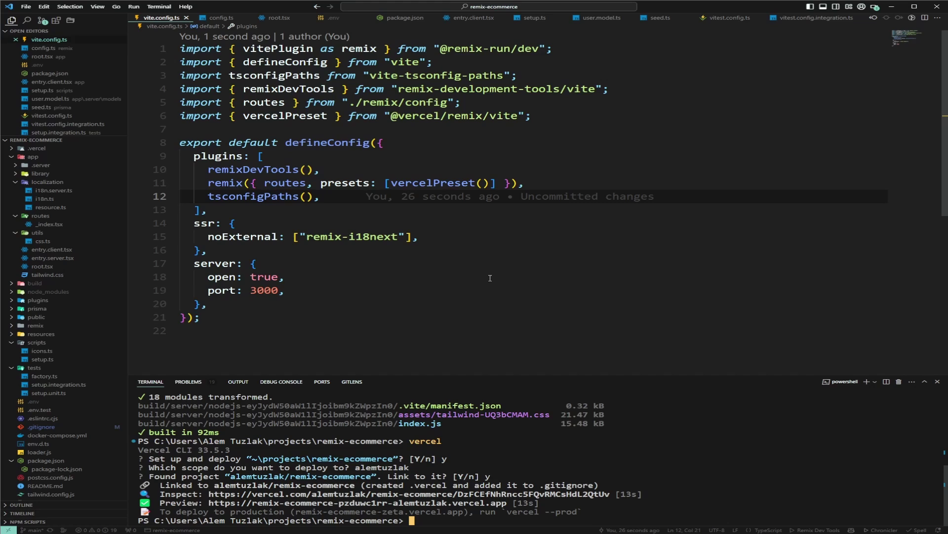
pyautogui.click(454, 255)
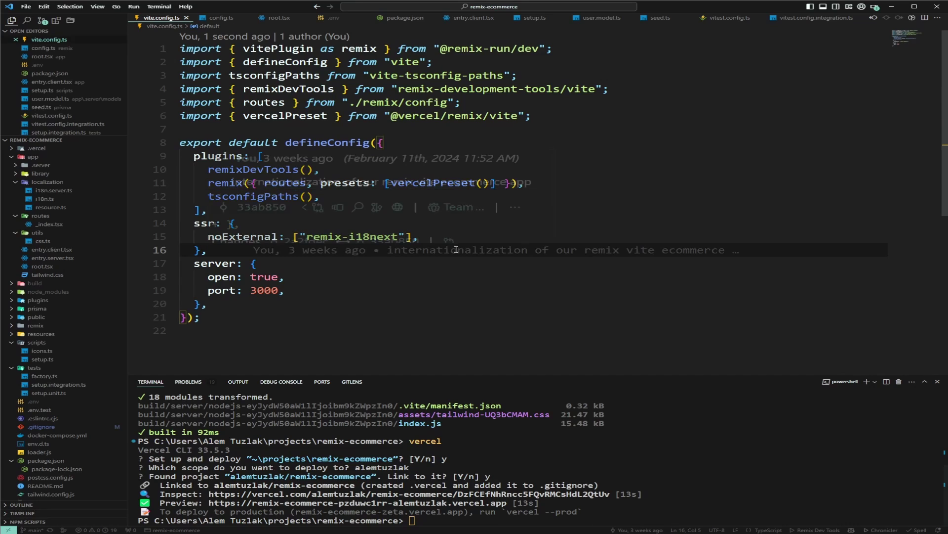
pyautogui.click(446, 290)
pyautogui.click(422, 200)
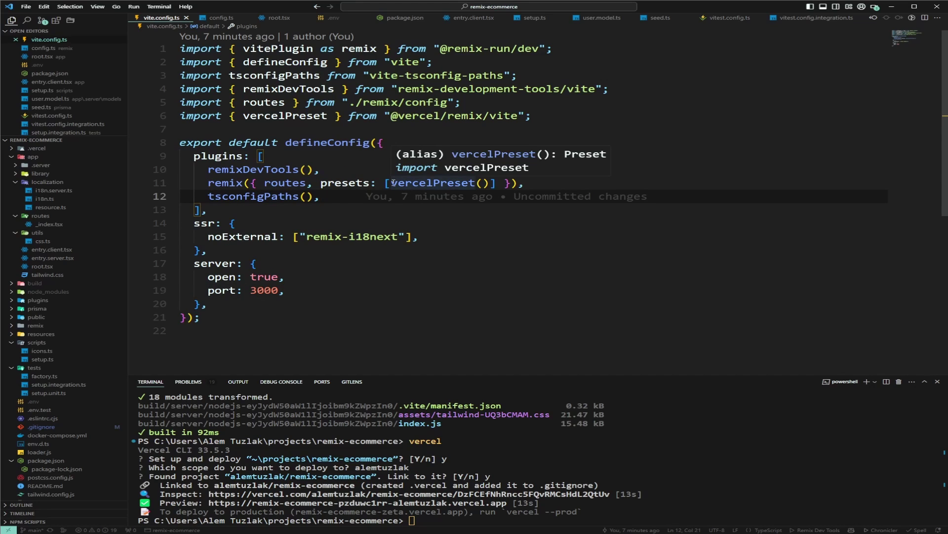
pyautogui.moveTo(391, 183); pyautogui.dragTo(475, 182)
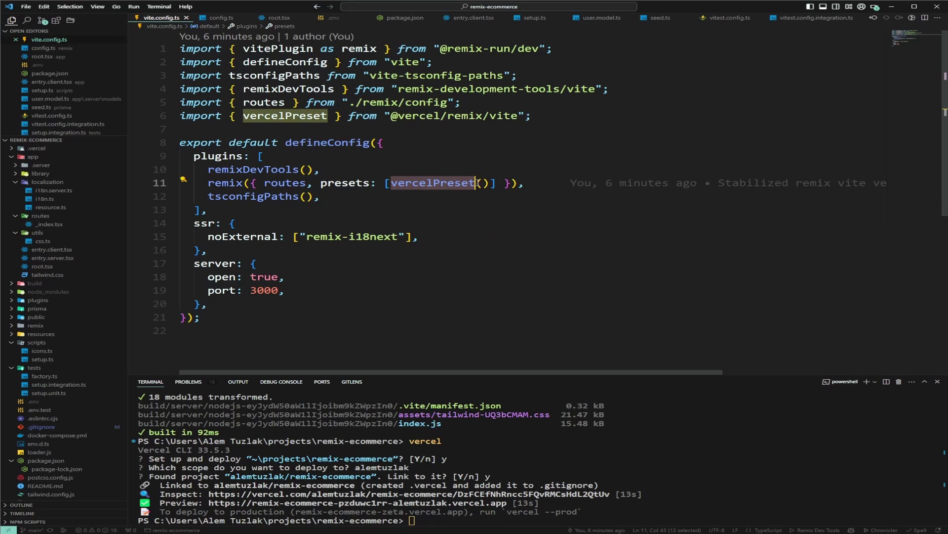